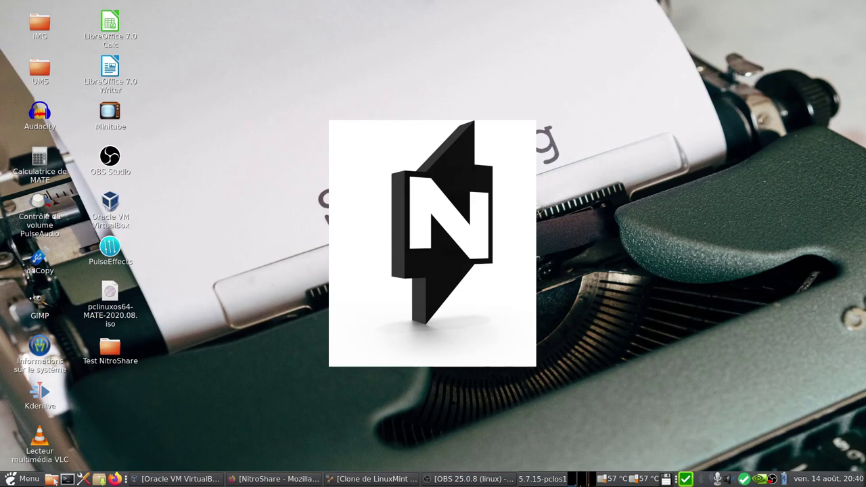
- Bring up the NitroShare website in Firefox and examine its features, platform downloads and Linux package instructions
click(267, 481)
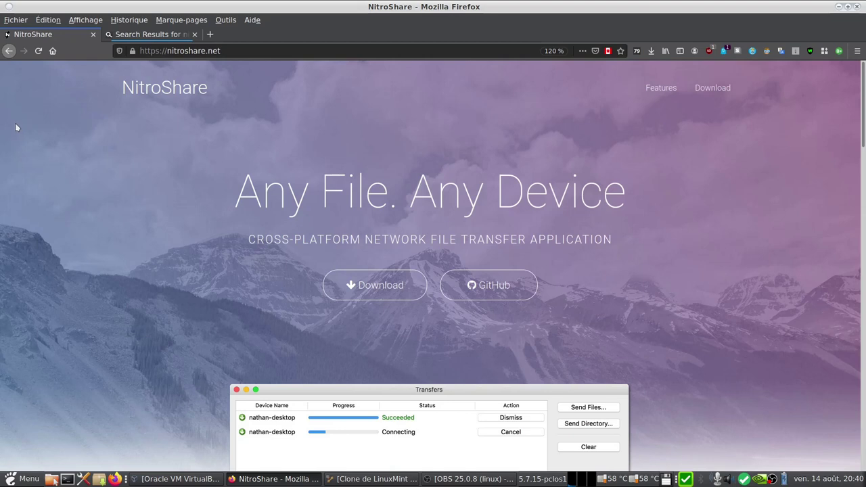
scroll(25, 190, down, 8)
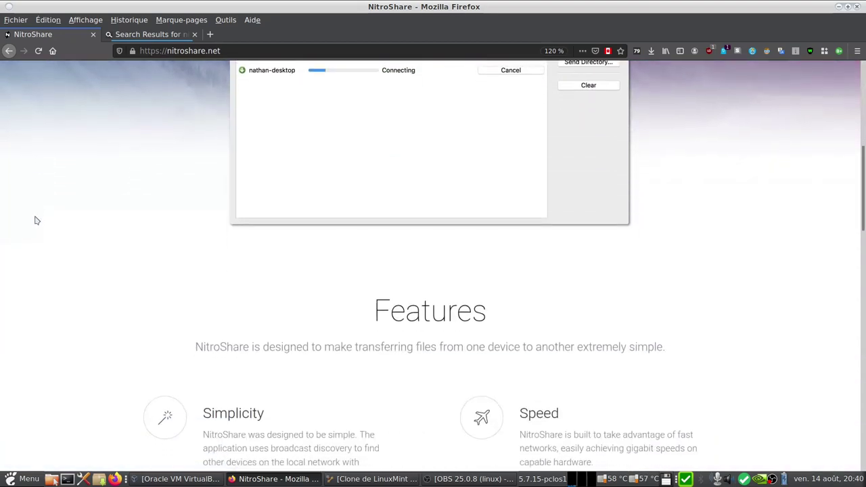
scroll(35, 215, down, 5)
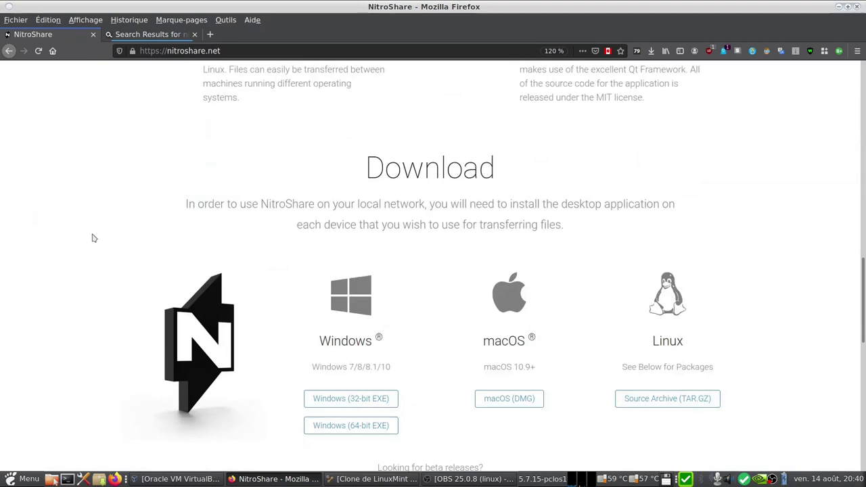
scroll(54, 277, down, 3)
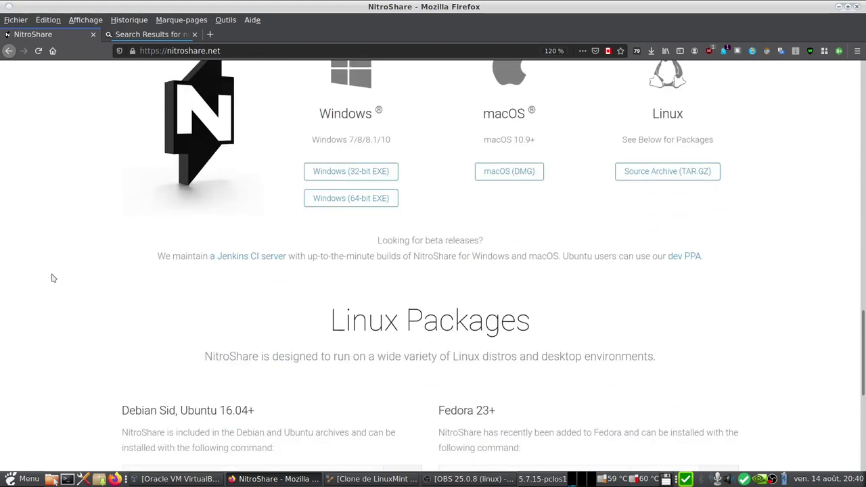
scroll(49, 272, down, 3)
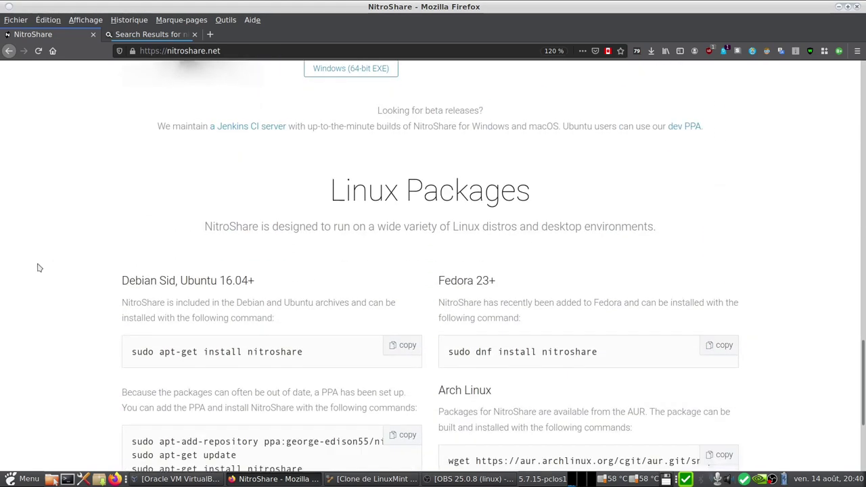
scroll(35, 270, down, 2)
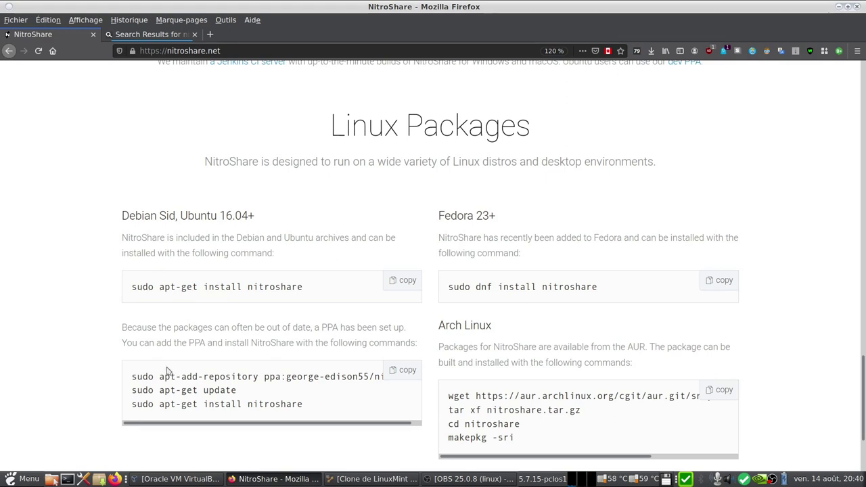
- Look through the pkgs.org results for nitroshare and expand the Ubuntu 18.04 LTS (Bionic Beaver) packages
click(156, 35)
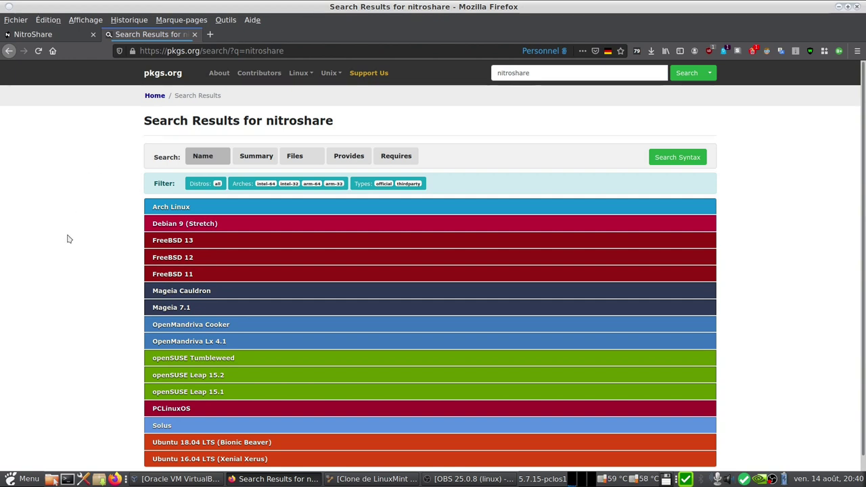
scroll(64, 249, down, 1)
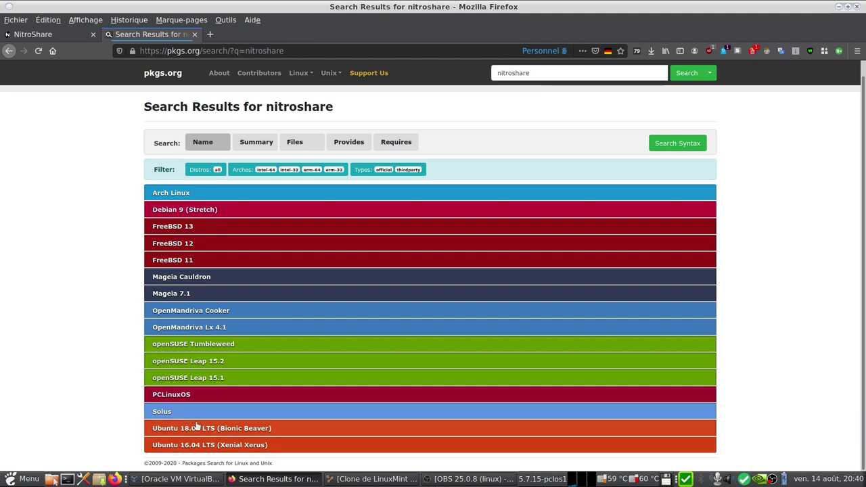
click(195, 428)
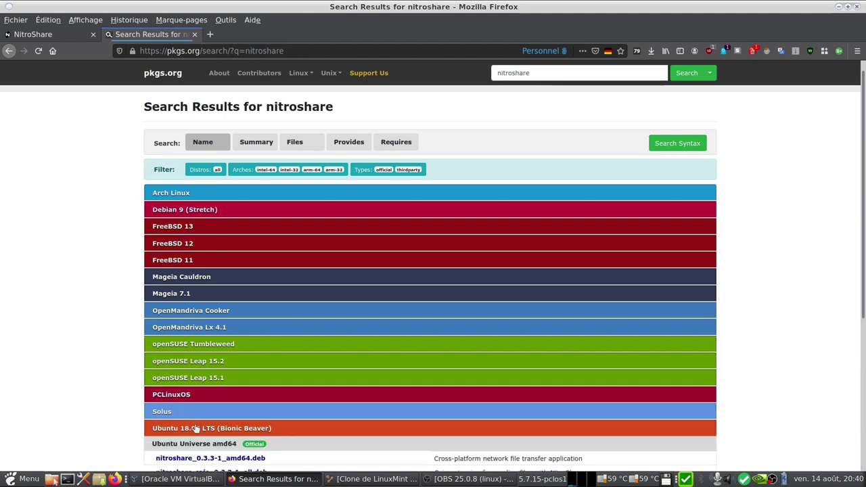
scroll(30, 360, down, 2)
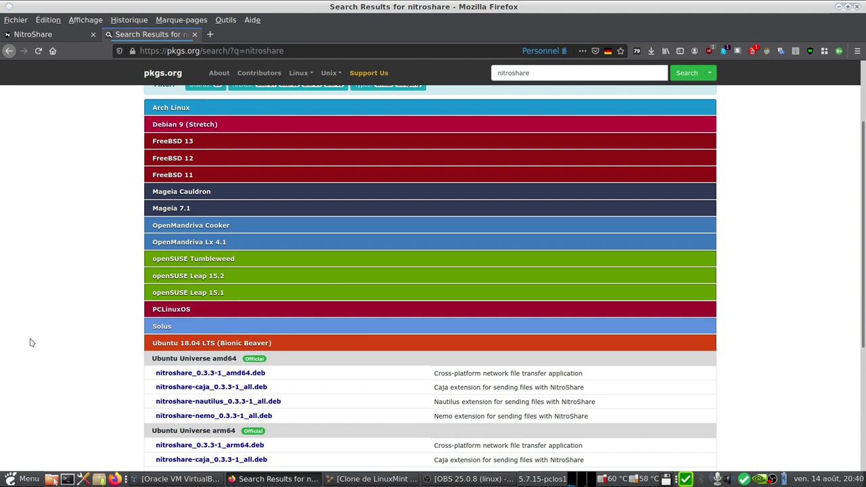
scroll(30, 343, up, 3)
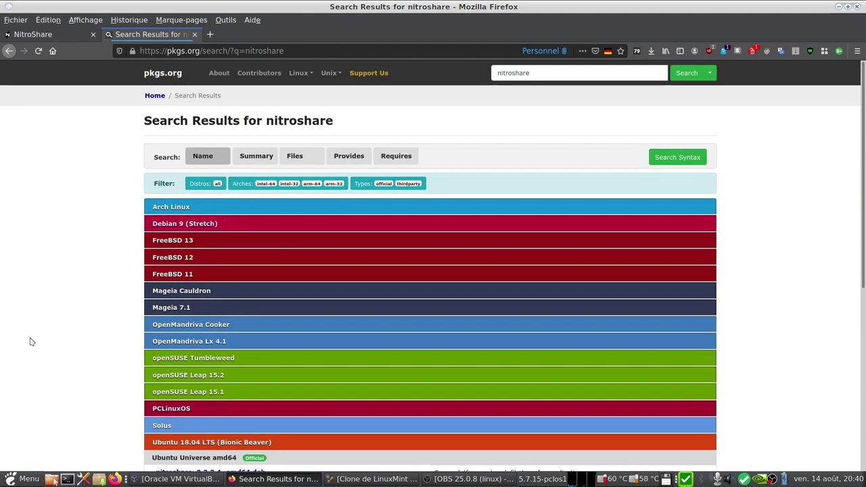
- Return to the NitroShare site, review the Linux install commands again, and minimise the browser
click(54, 37)
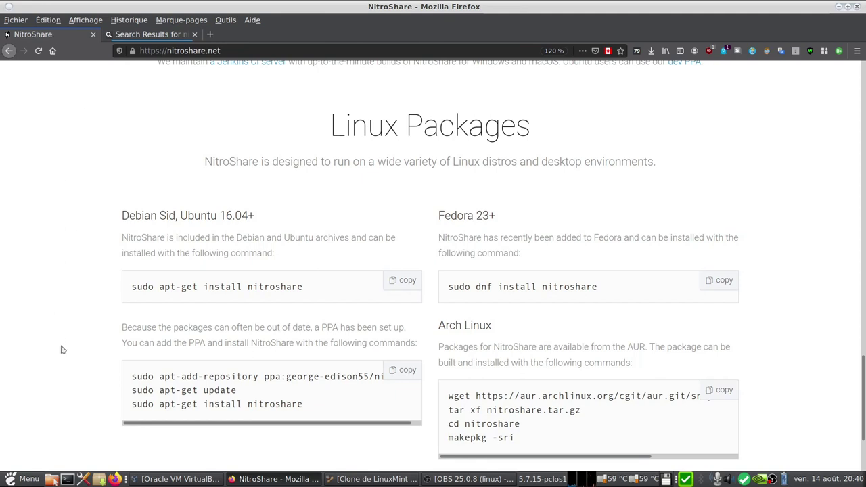
scroll(61, 346, down, 2)
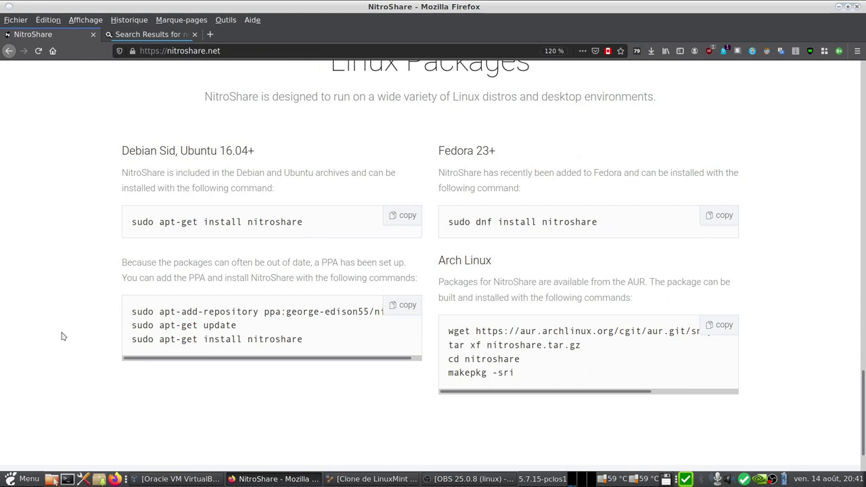
scroll(68, 309, up, 7)
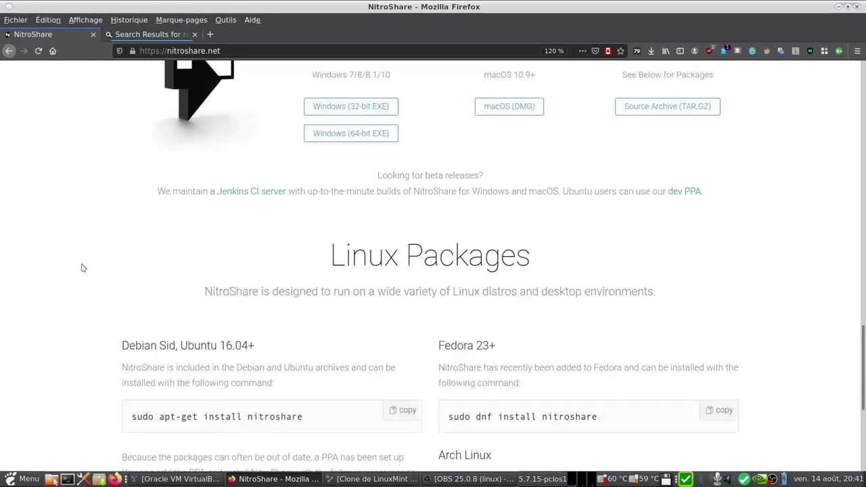
click(838, 7)
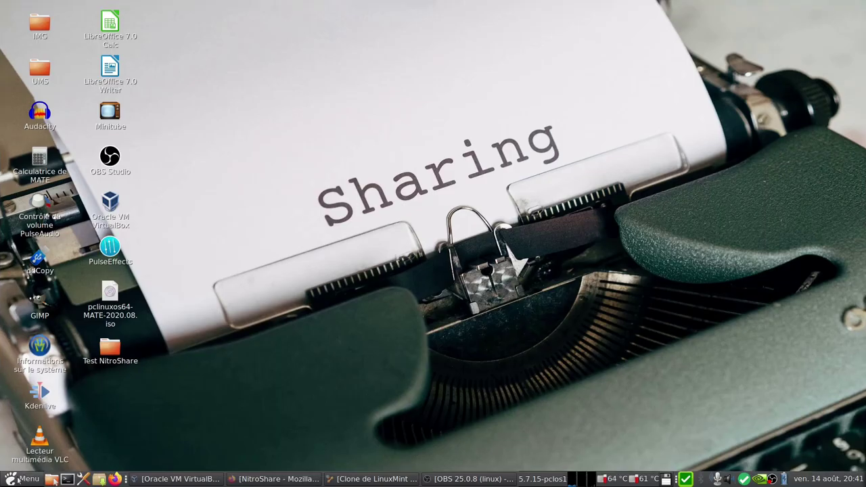
- Launch NitroShare on the host desktop and dismiss its introduction window
click(19, 477)
text(nitr)
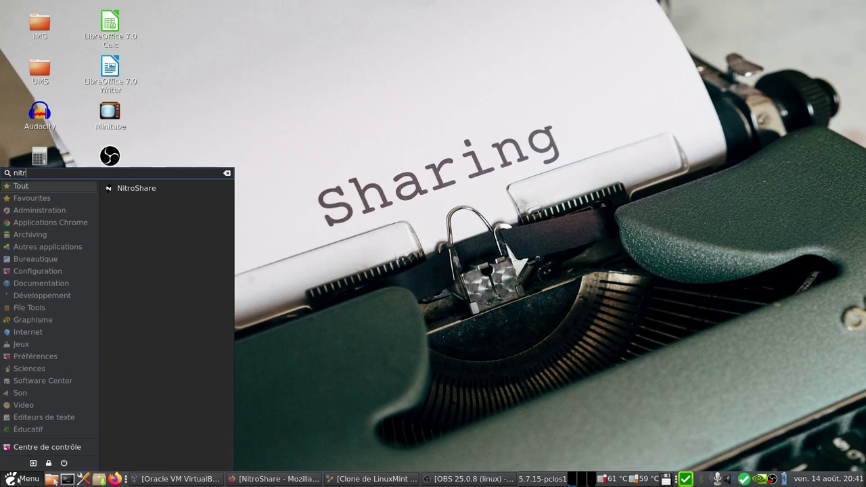
key(Return)
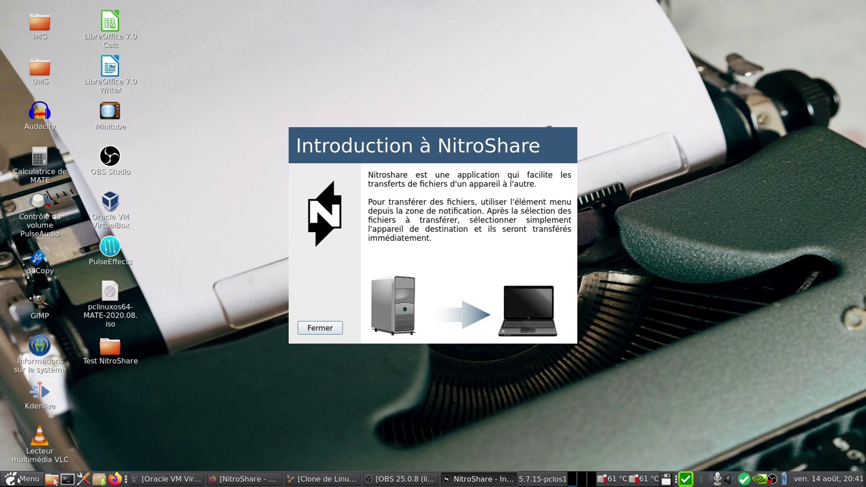
click(328, 329)
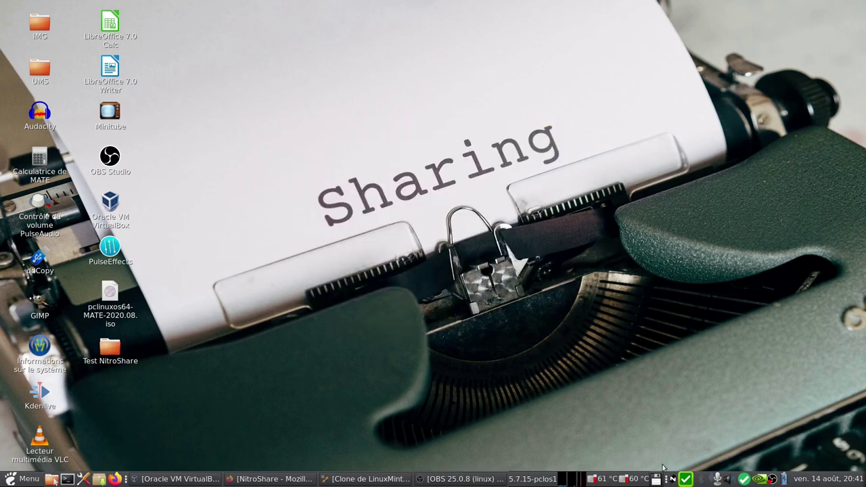
- Open NitroShare's settings, review the general, security and advanced options, and close them with OK
right_click(672, 478)
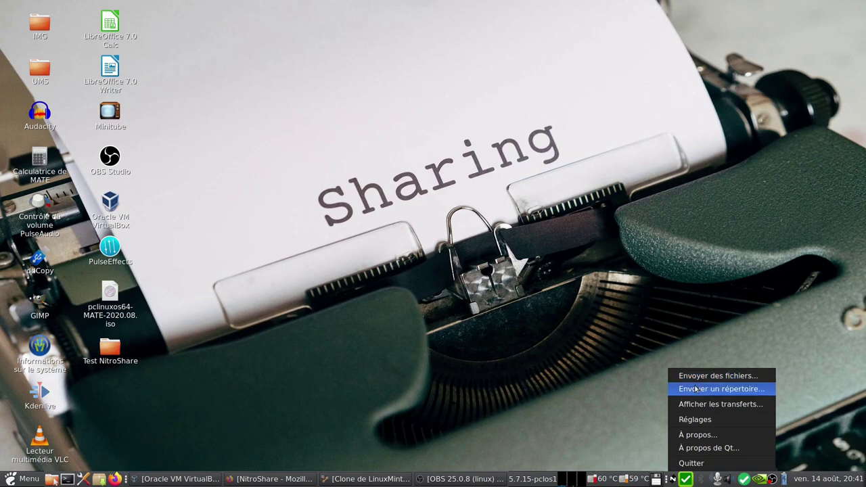
click(704, 419)
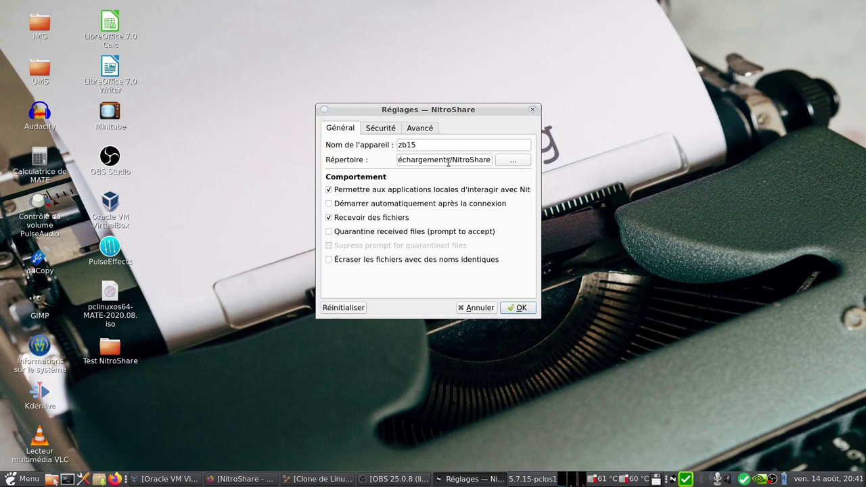
click(378, 130)
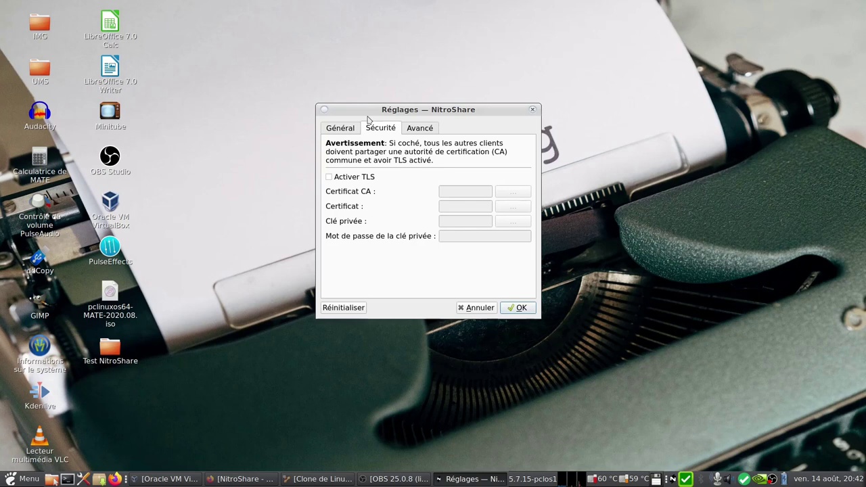
click(431, 132)
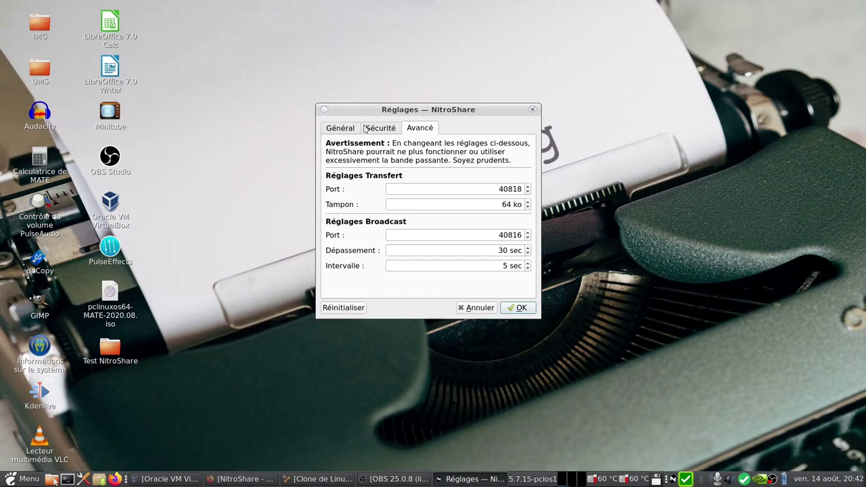
click(342, 129)
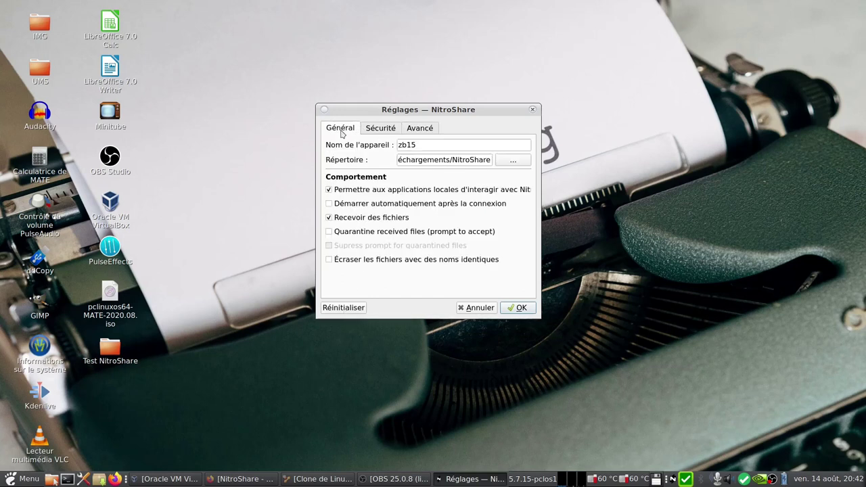
click(520, 308)
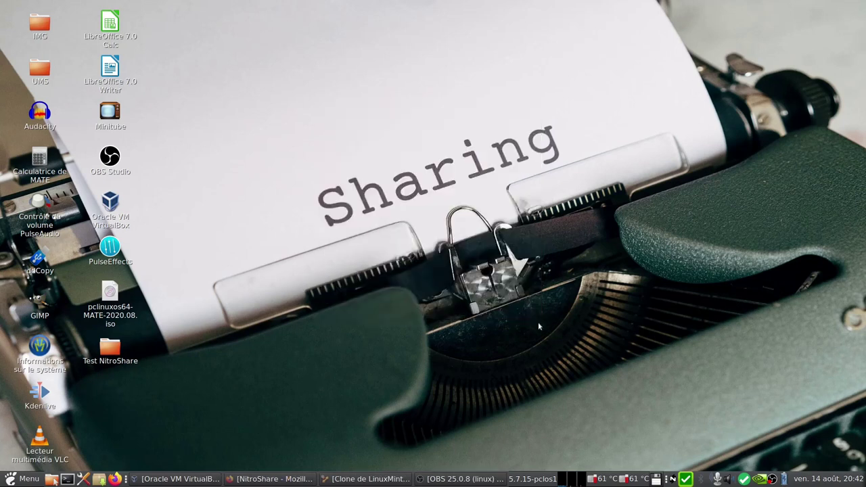
- View NitroShare's About information and close it
right_click(672, 479)
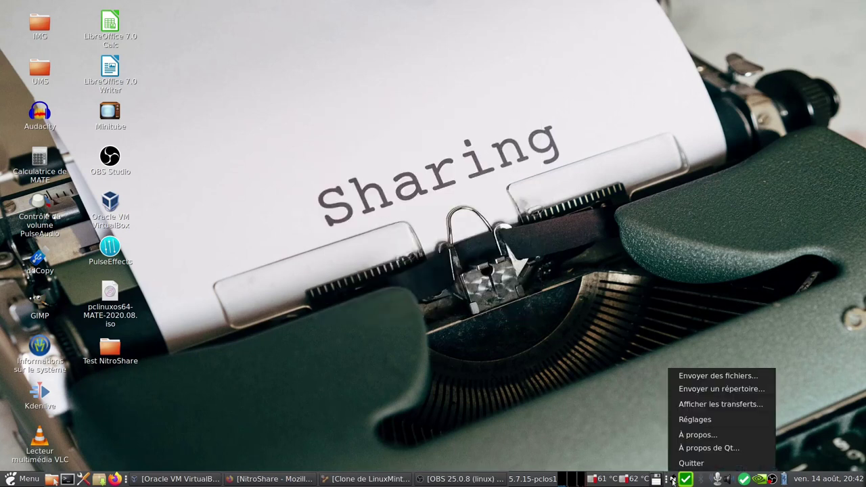
click(728, 434)
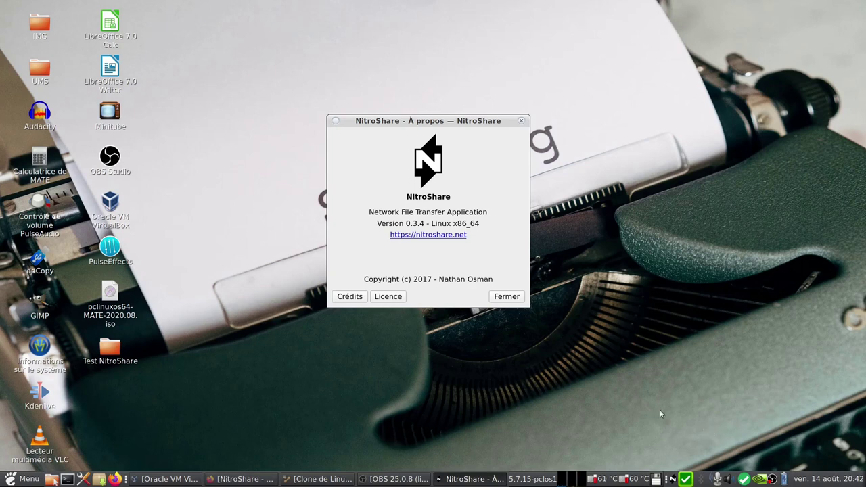
click(507, 296)
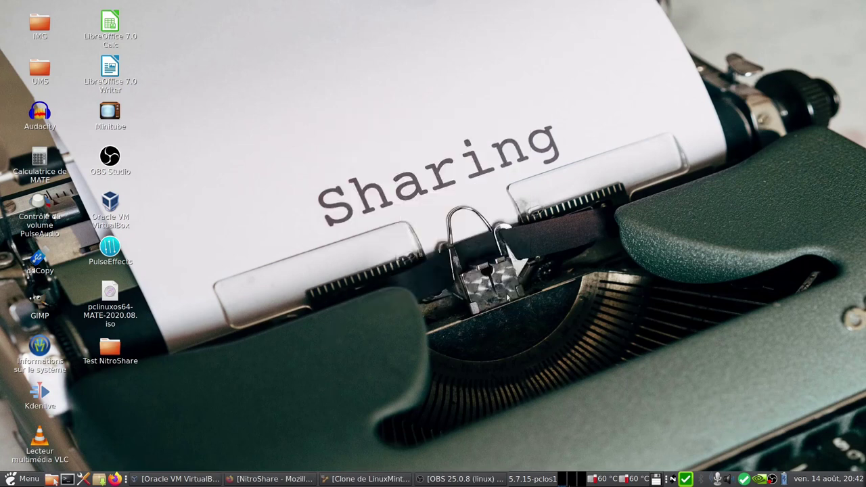
- Switch to the Linux Mint virtual machine, search its software manager for "nitroshare", and close the manager
click(365, 479)
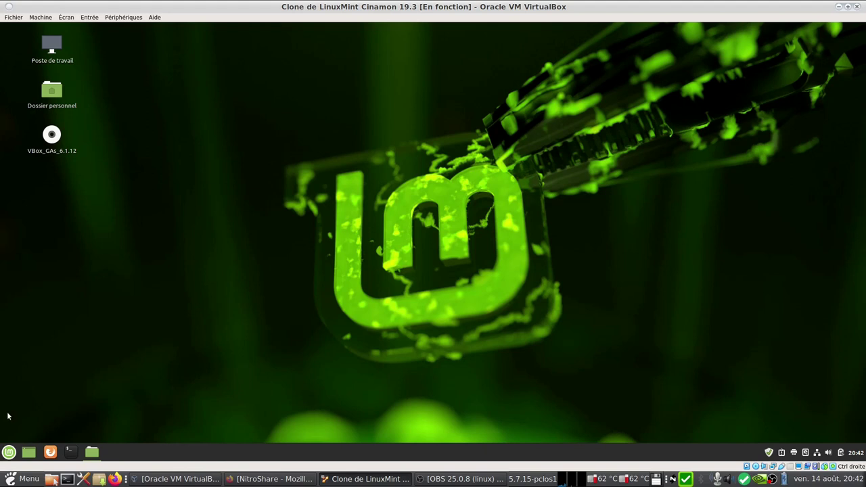
click(10, 451)
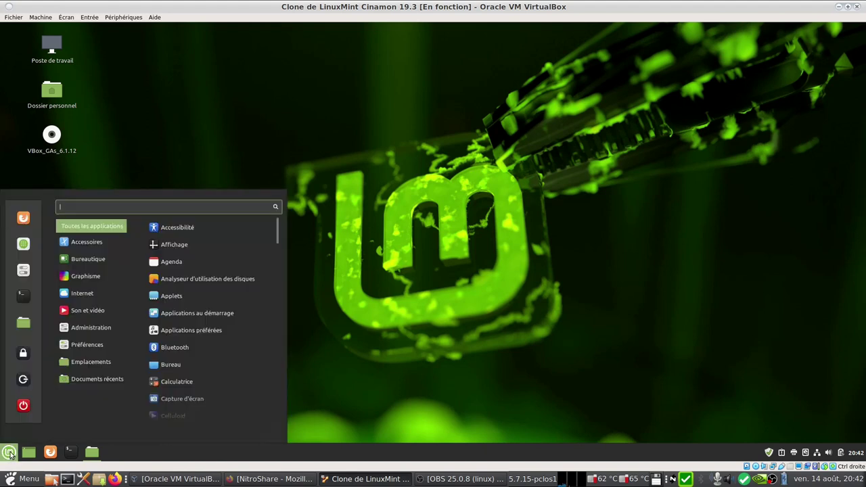
click(25, 247)
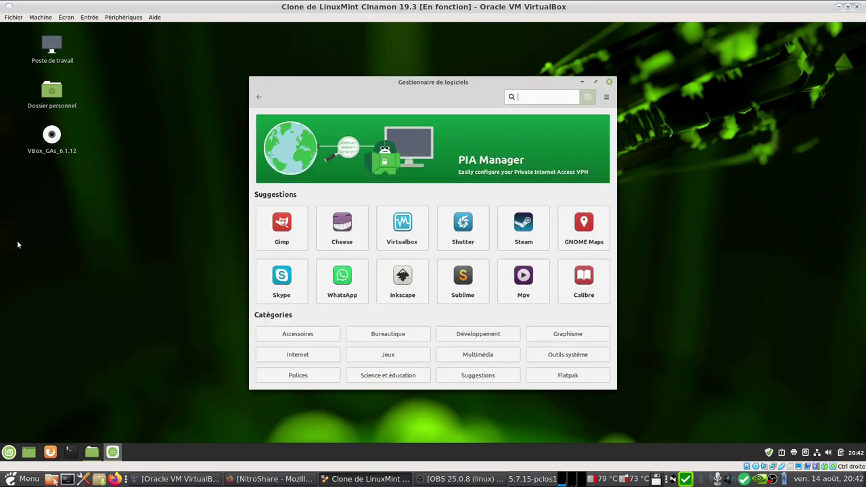
text(nitros)
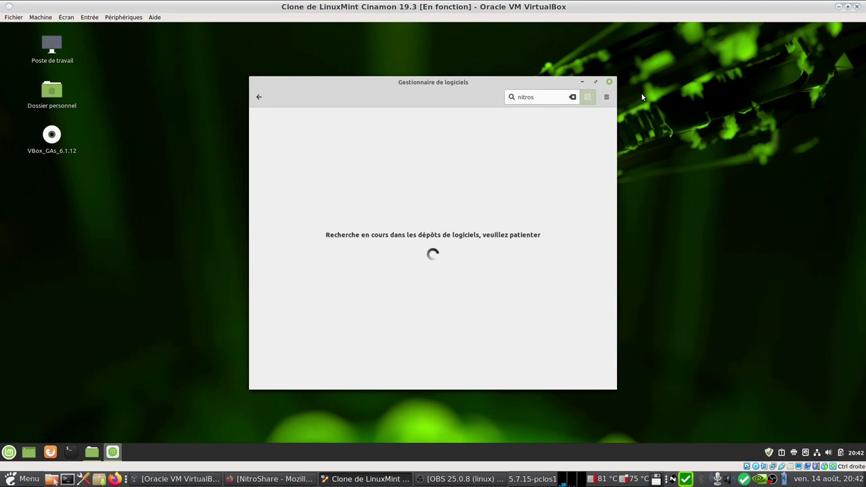
text(hare)
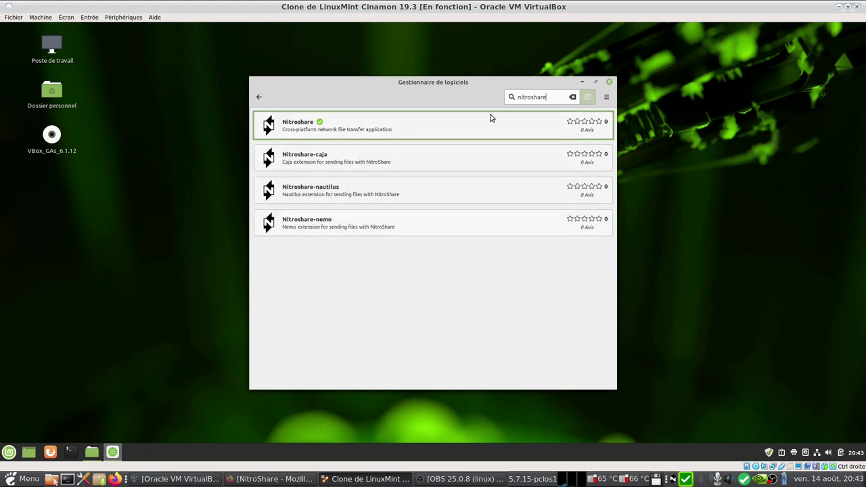
click(609, 82)
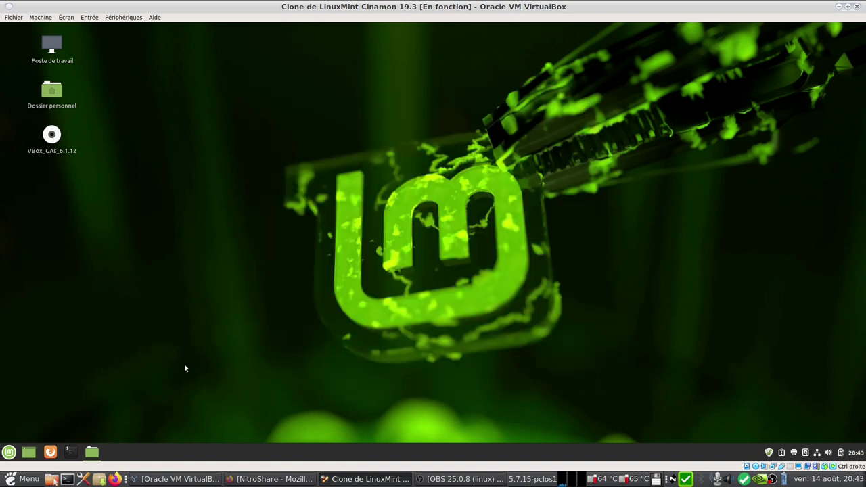
- Launch NitroShare inside the Linux Mint virtual machine
click(9, 452)
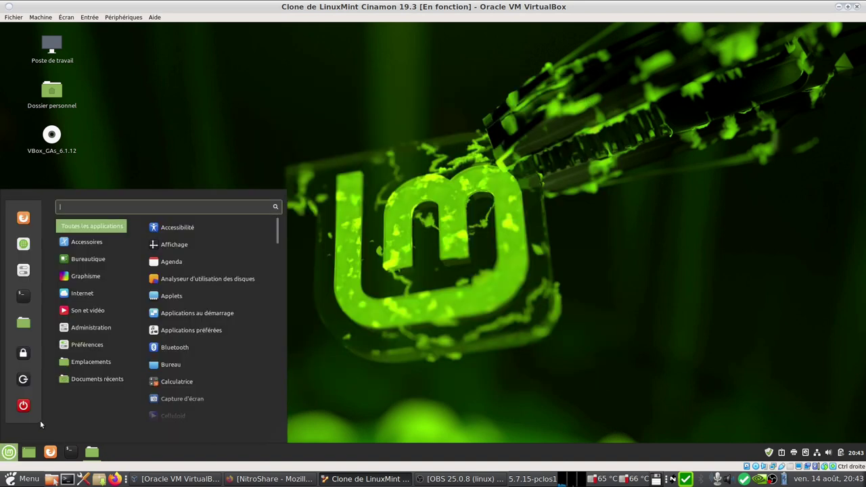
text(nitr)
key(Return)
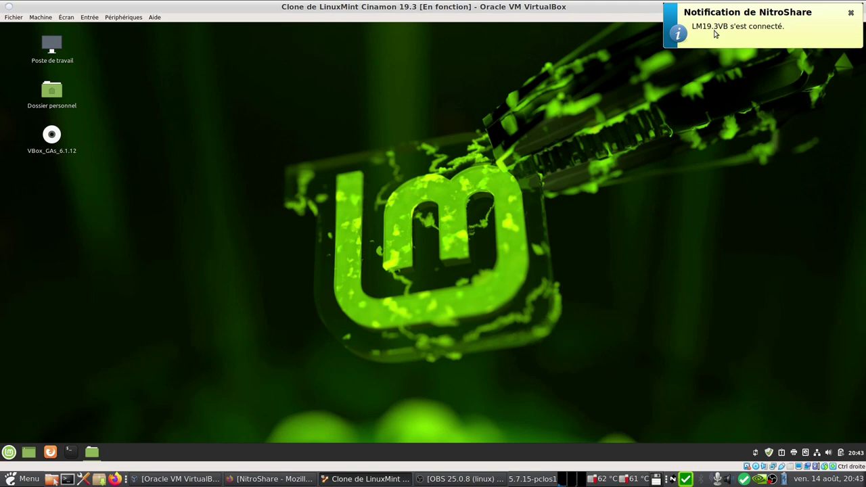
- Switch from the virtual machine to the host desktop and inspect the files in the Test NitroShare folder, including pclinuxos64-MATE-2020.08.iso
click(856, 14)
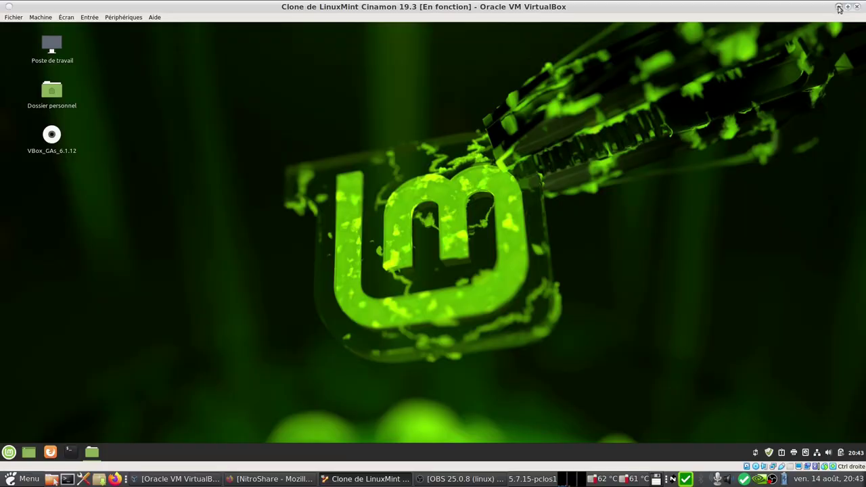
click(837, 8)
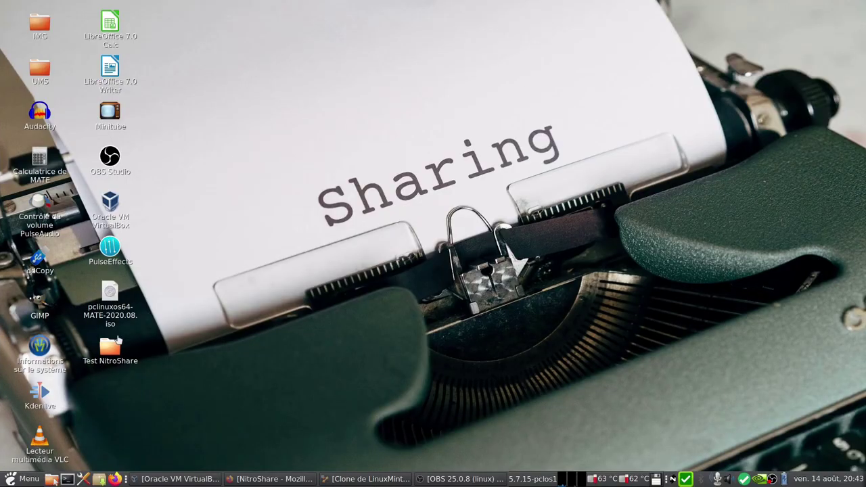
double_click(112, 348)
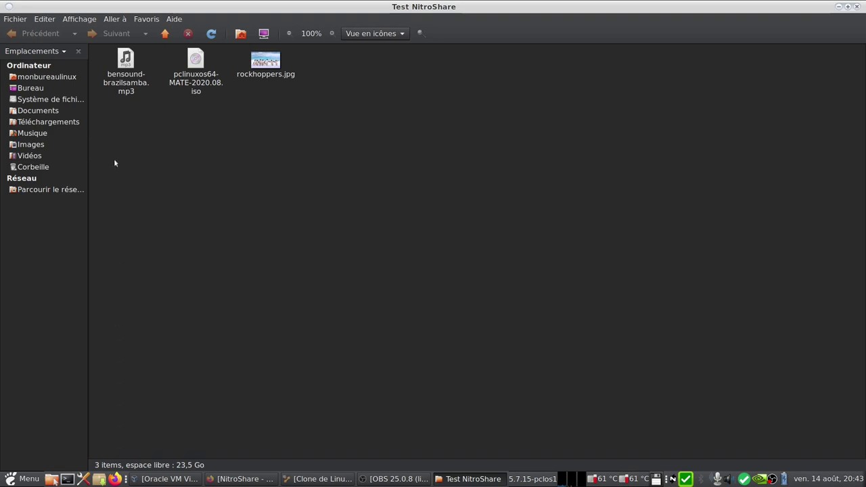
click(195, 75)
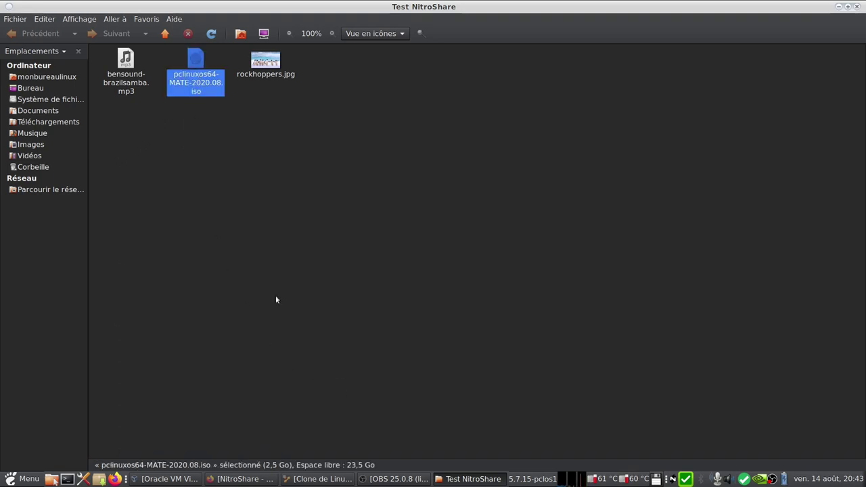
click(263, 170)
drag(263, 170, 308, 177)
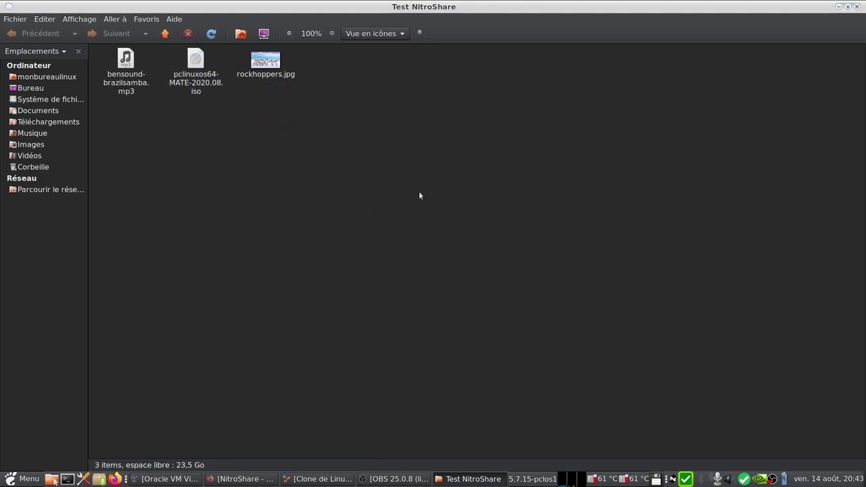
click(837, 7)
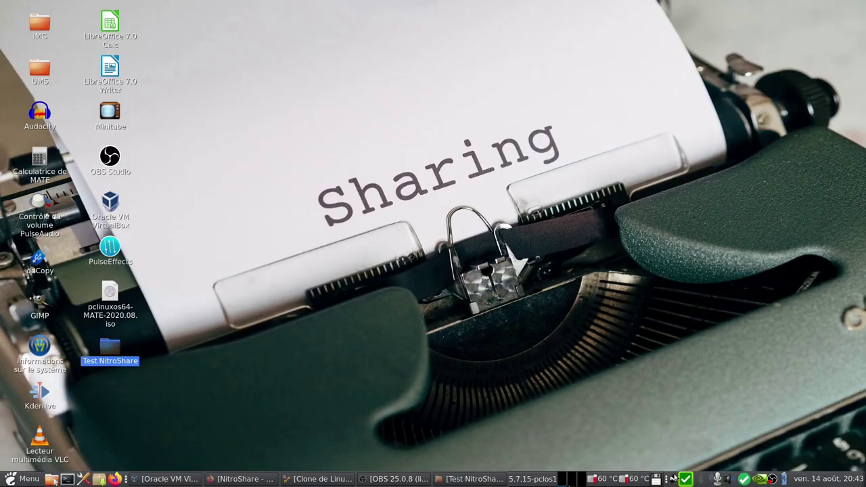
- Send bensound-brazilsamba.mp3 from the host's Test NitroShare desktop folder to the device LM19.3VB with NitroShare
right_click(672, 478)
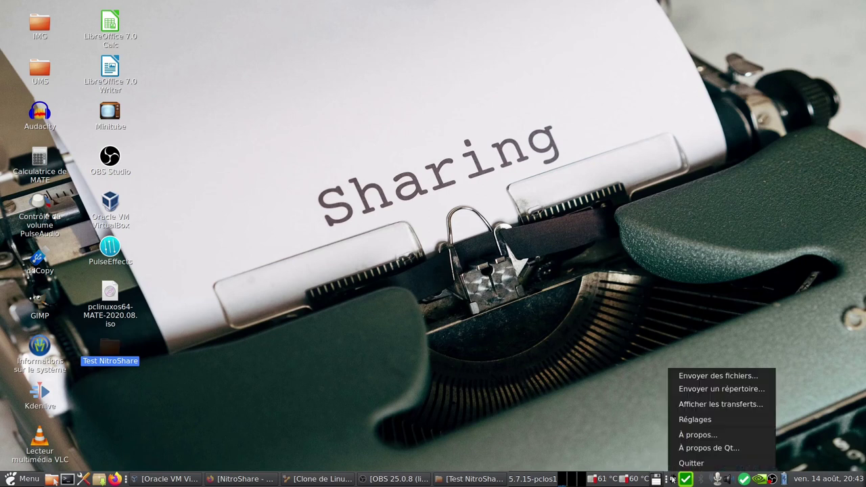
click(691, 377)
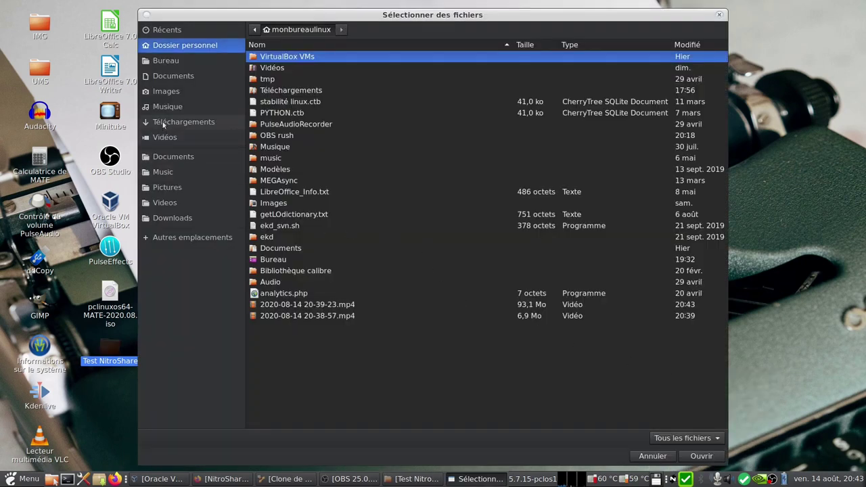
click(165, 60)
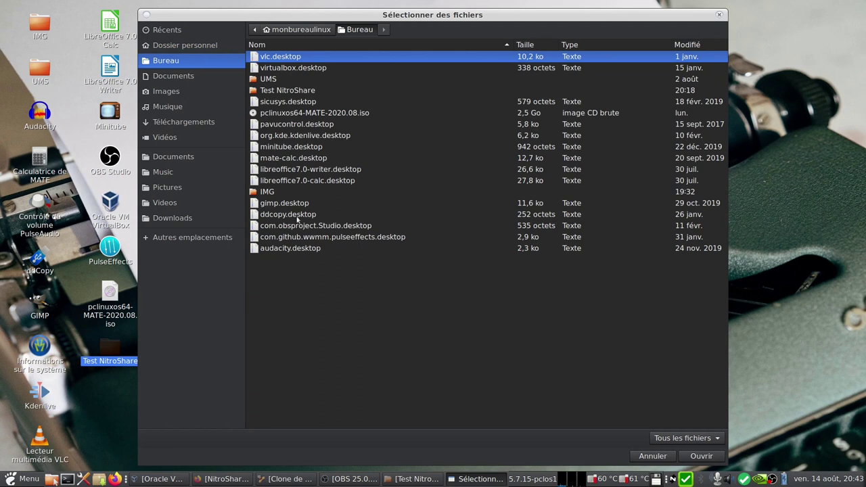
double_click(295, 91)
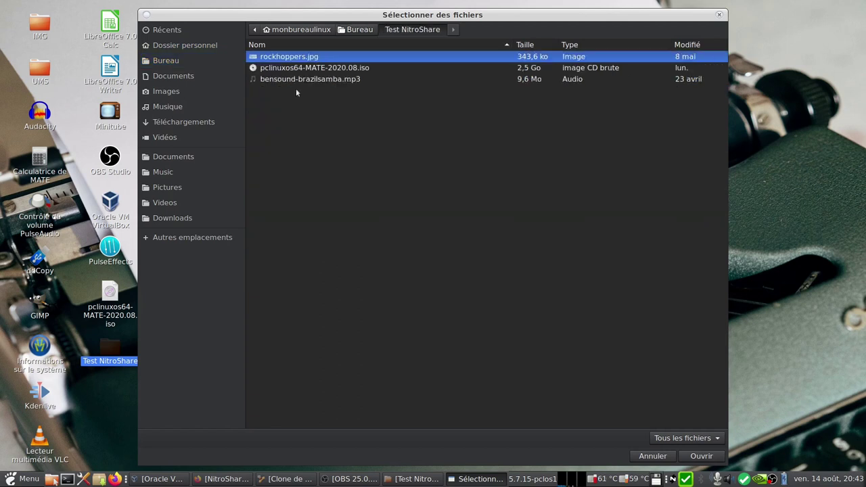
click(294, 80)
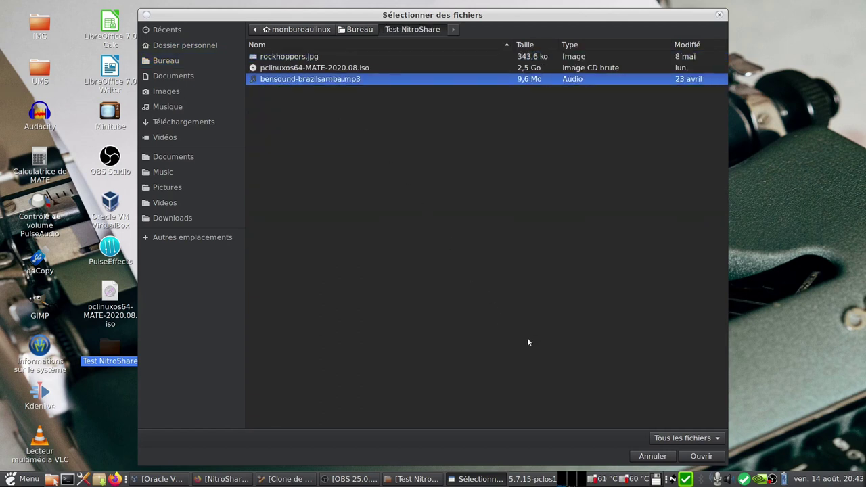
click(698, 455)
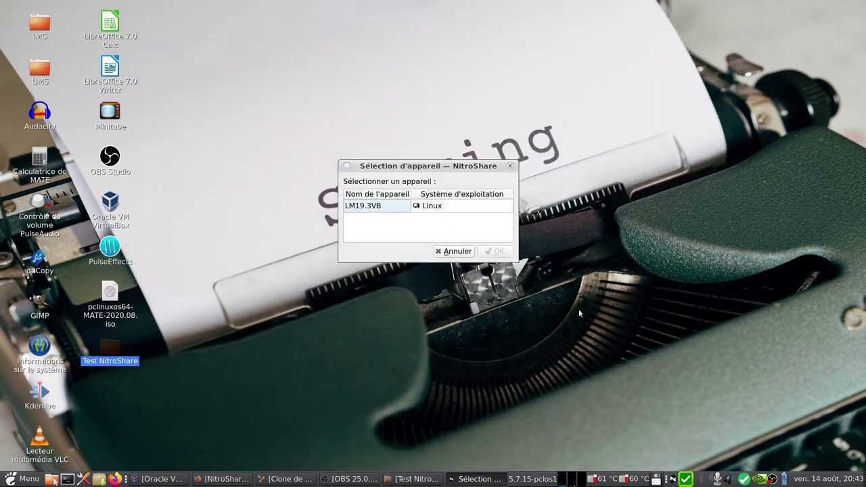
click(381, 211)
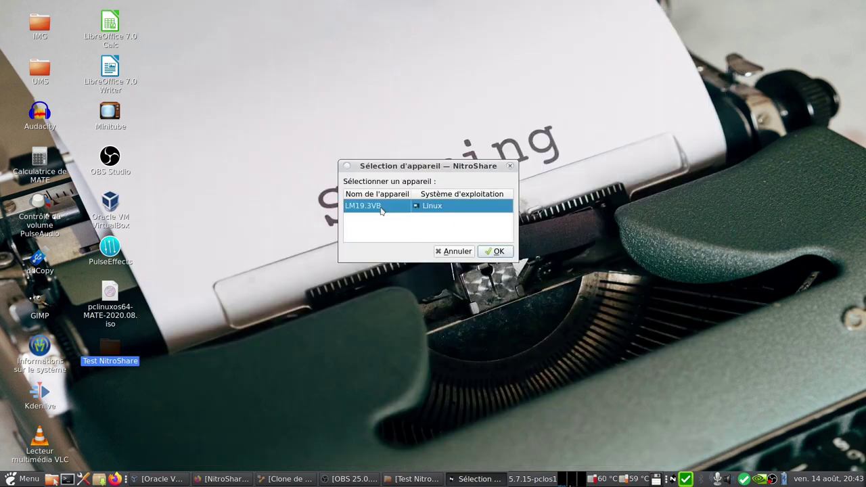
click(498, 252)
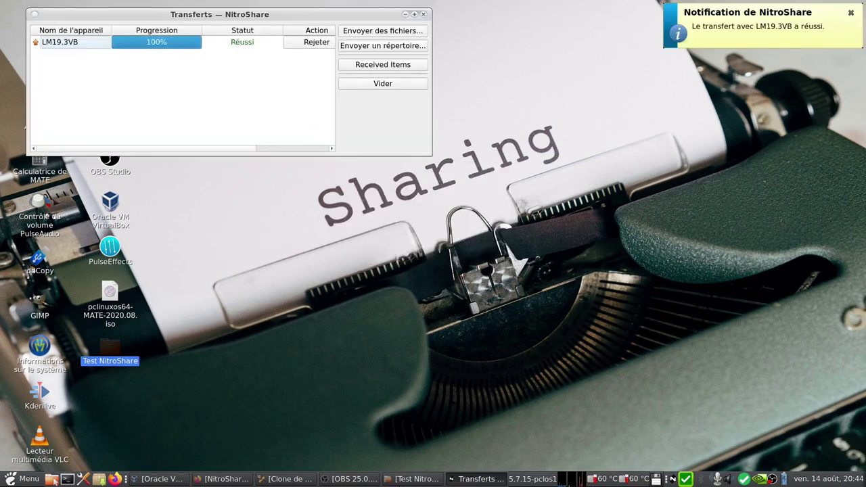
- Switch to the Linux Mint virtual machine and check its NitroShare download folder for the transferred audio file
click(289, 479)
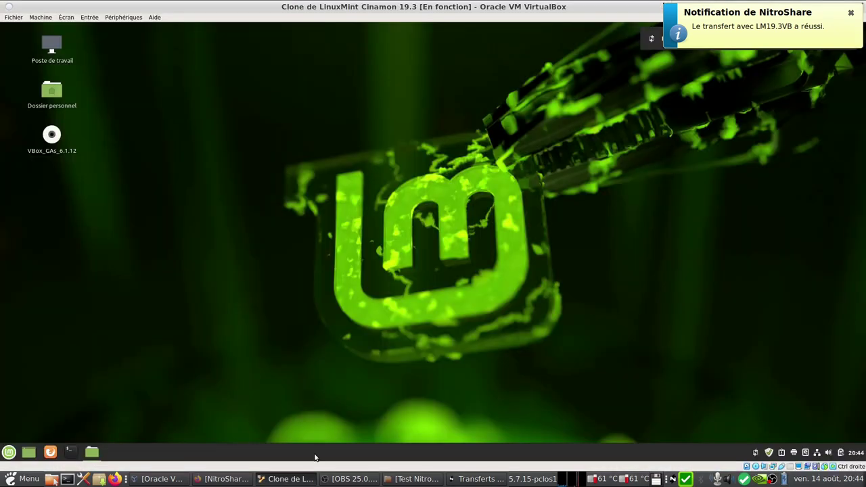
click(842, 14)
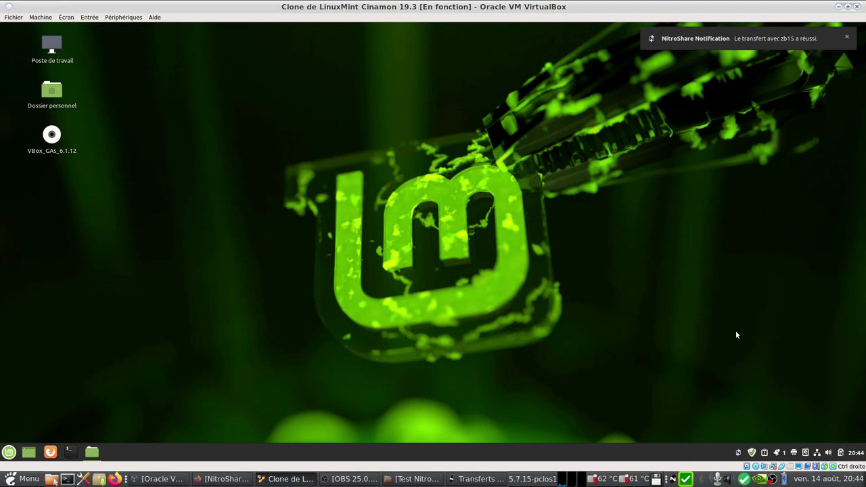
click(94, 453)
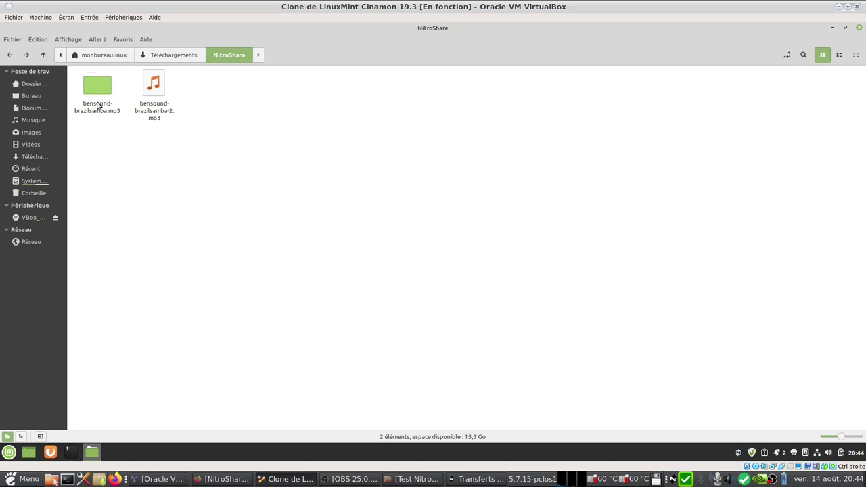
click(830, 28)
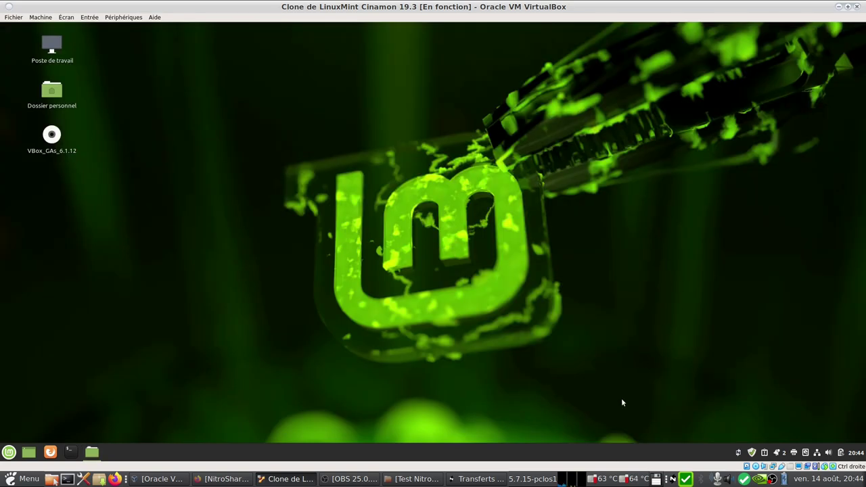
- Send the whole Test NitroShare directory from the host's desktop to LM19.3VB through the NitroShare transfers window
click(472, 480)
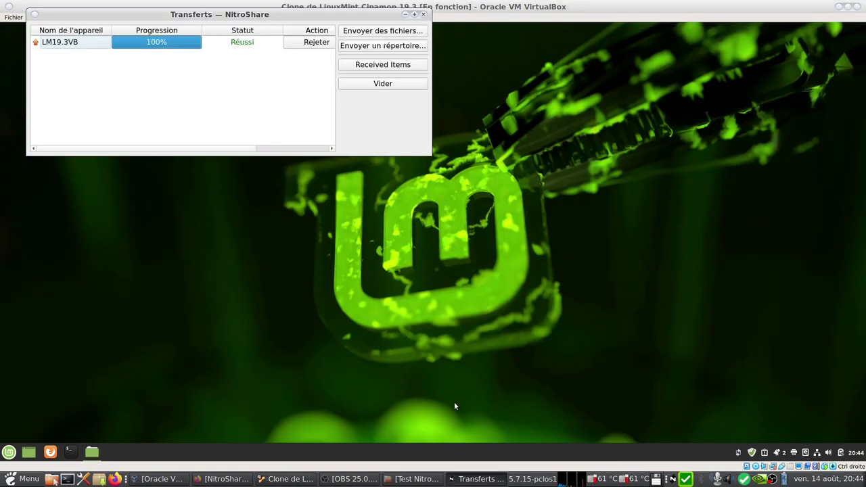
click(379, 48)
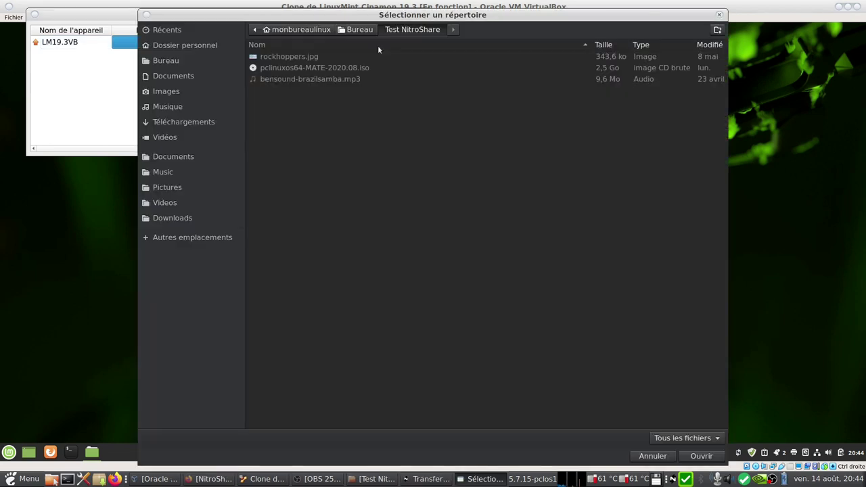
click(192, 62)
click(272, 92)
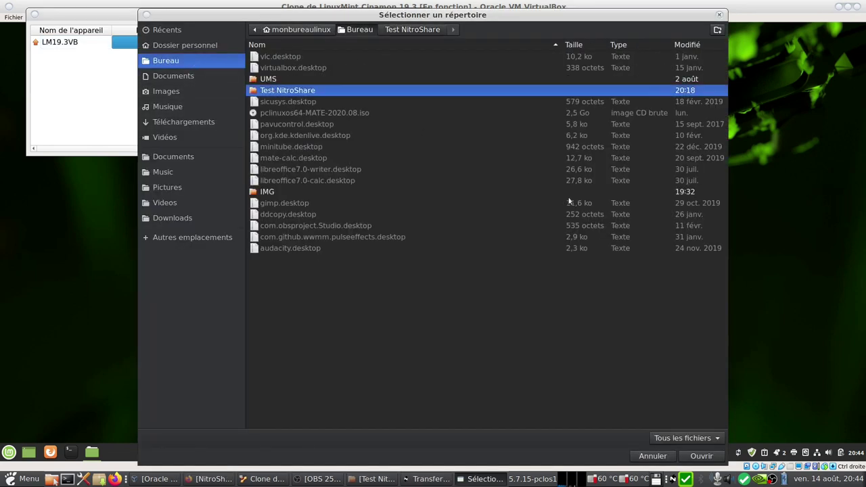
click(686, 457)
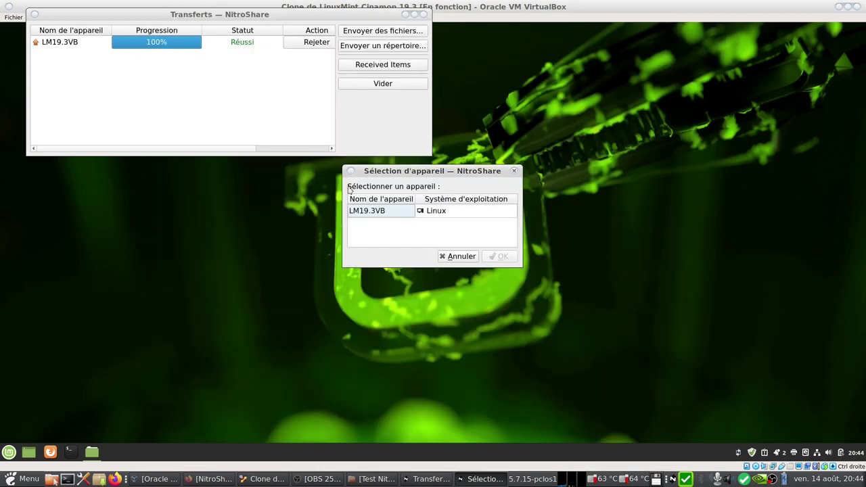
click(375, 213)
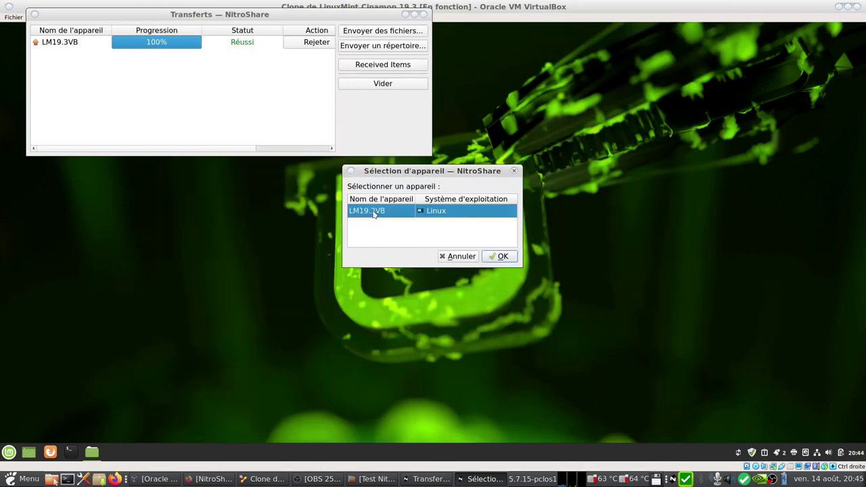
click(502, 256)
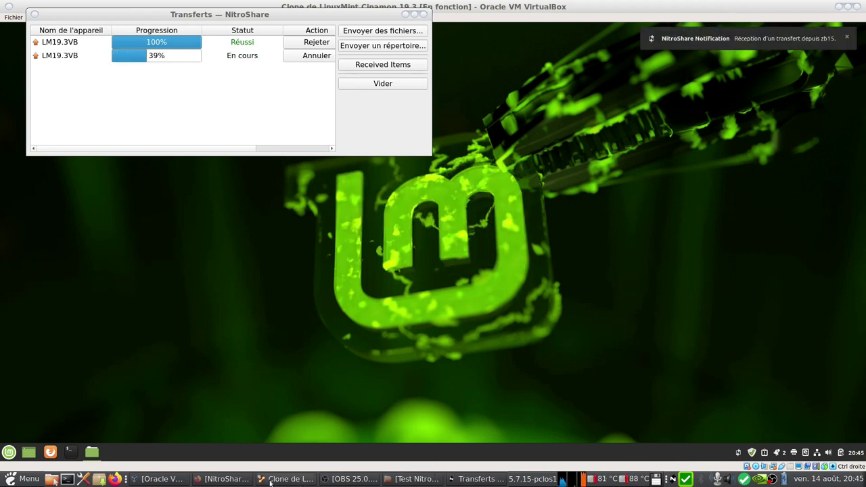
- Return to the Linux Mint virtual machine and display its NitroShare transfers
click(291, 478)
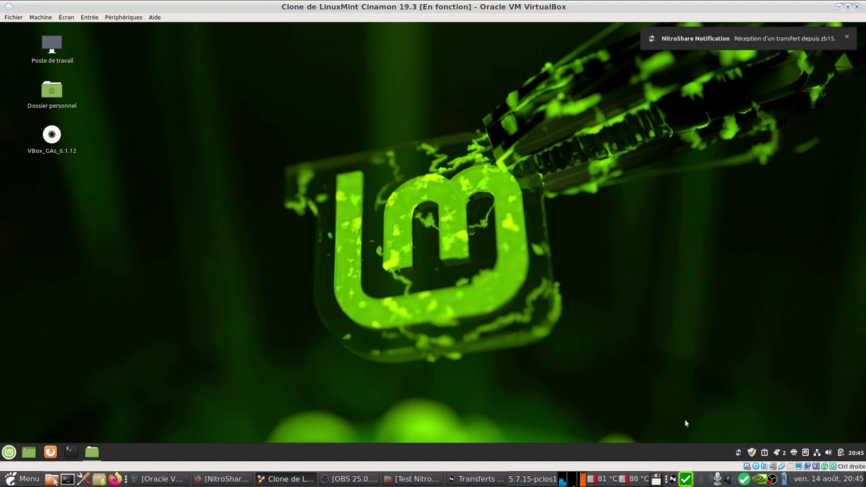
right_click(737, 452)
click(737, 452)
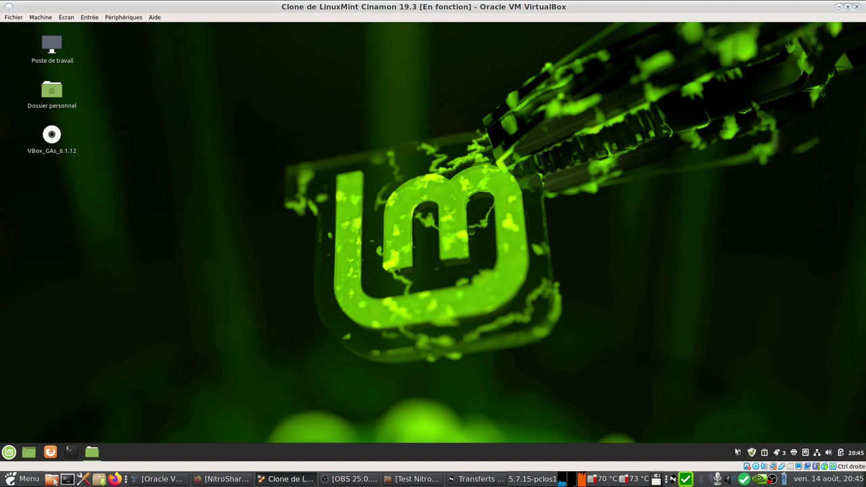
right_click(735, 454)
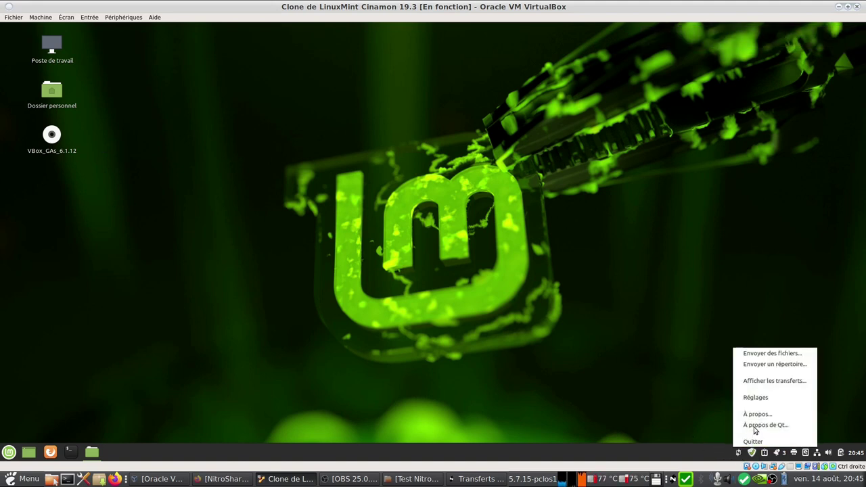
click(766, 380)
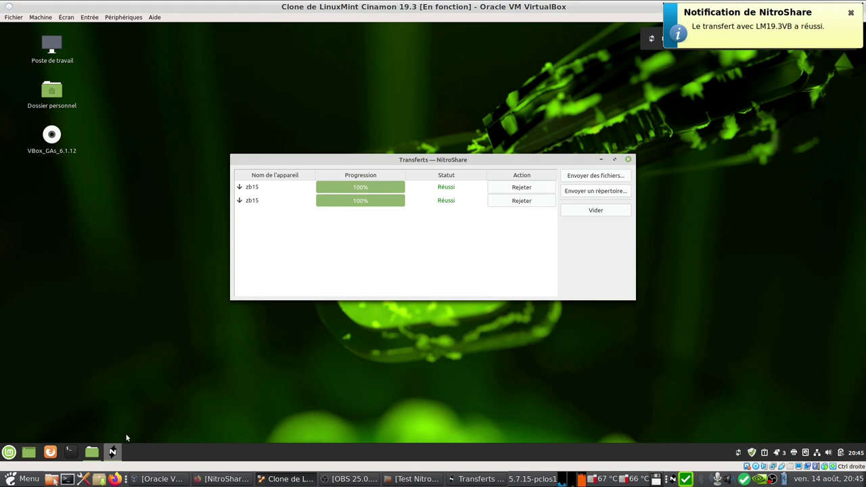
- Open the received Test NitroShare folder in the virtual machine's file manager
mouse_move(92, 451)
click(135, 392)
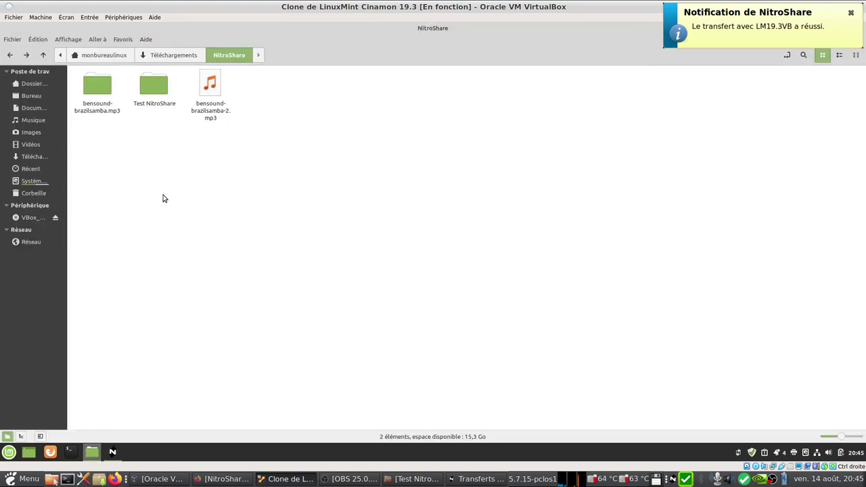
double_click(154, 85)
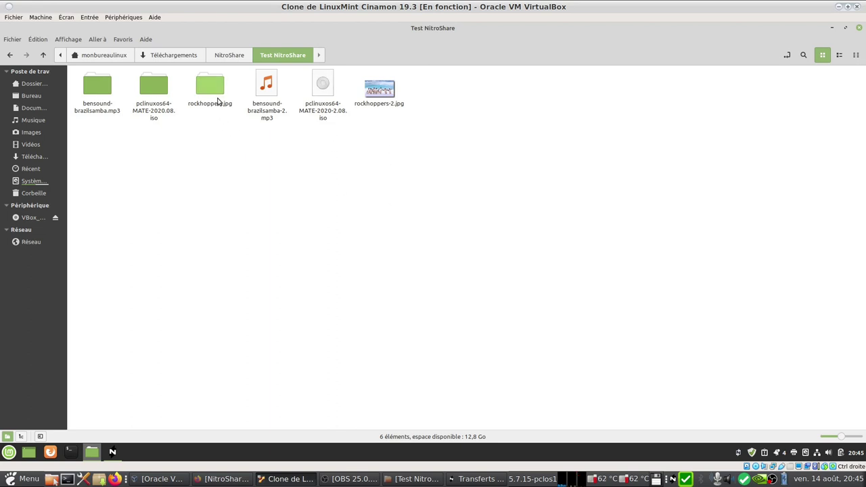
- Delete the folders bensound-brazilsamba.mp3, pclinuxos64-MATE-2020.08.iso and rockhoppers.jpg from the received Test NitroShare folder
drag(238, 87, 86, 96)
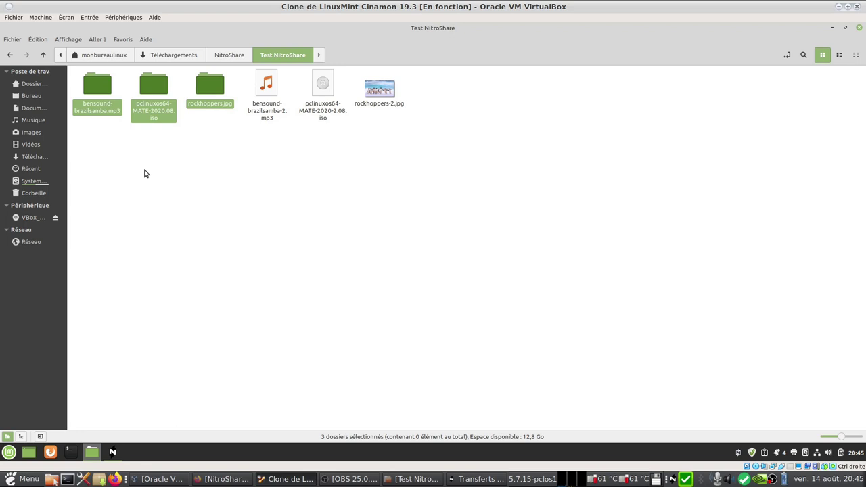
key(alt+Up)
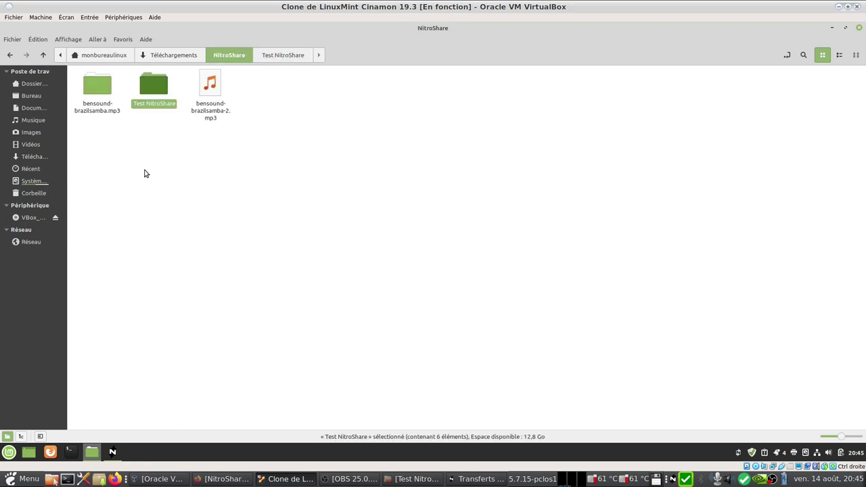
double_click(153, 86)
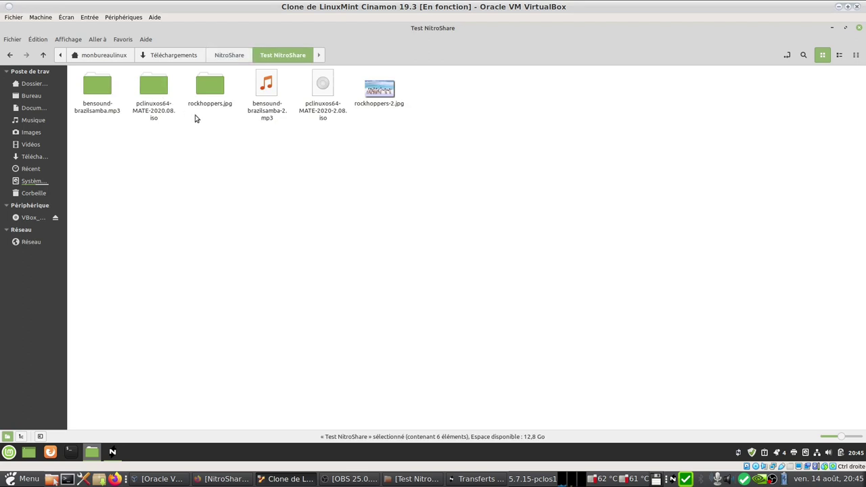
drag(230, 86, 96, 107)
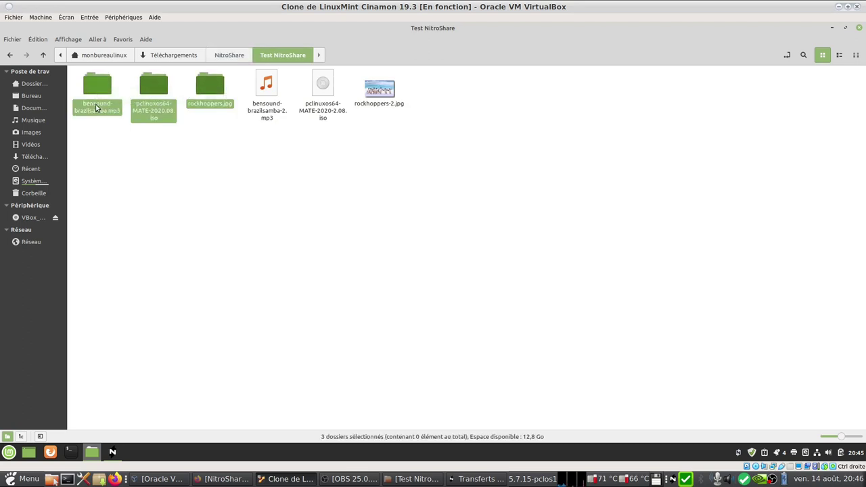
key(Delete)
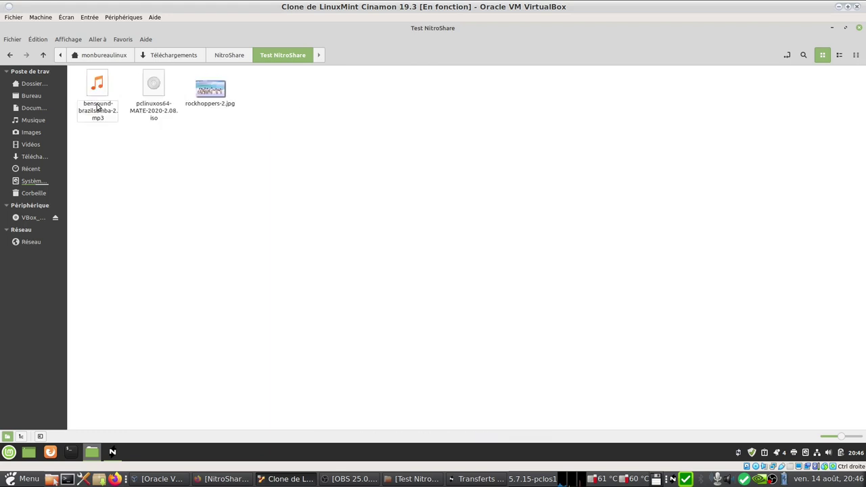
- Return to the parent NitroShare folder in the virtual machine's file manager and minimize that window
click(223, 56)
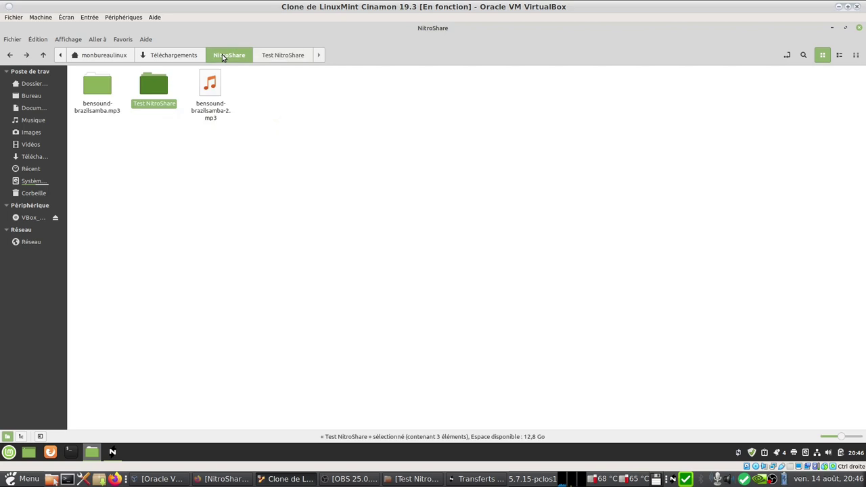
double_click(154, 90)
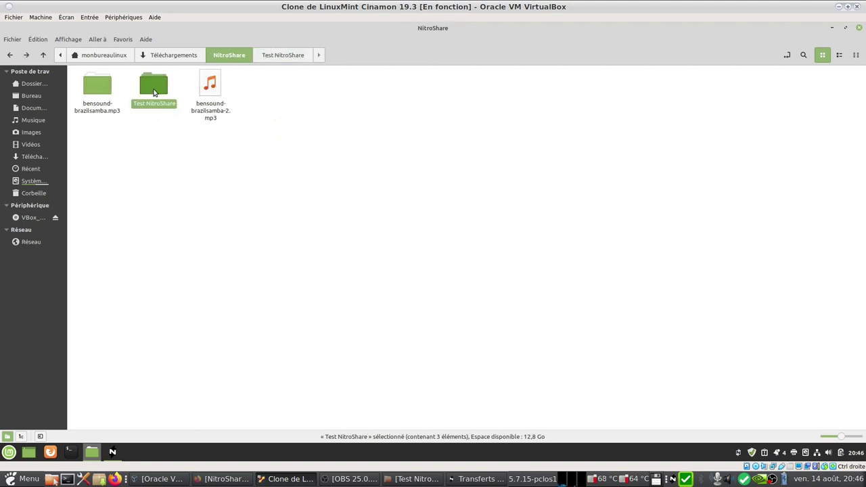
click(831, 28)
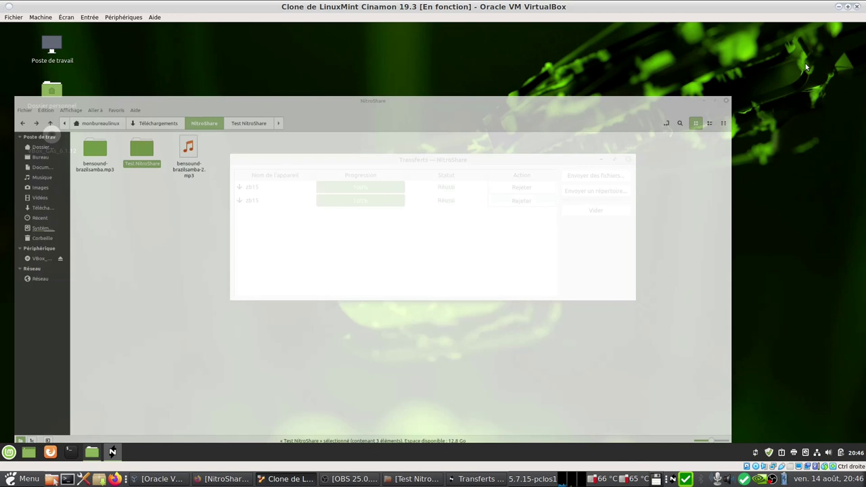
- Send the Test NitroShare directory from the virtual machine's Téléchargements/NitroShare folder to the device zb15
click(602, 194)
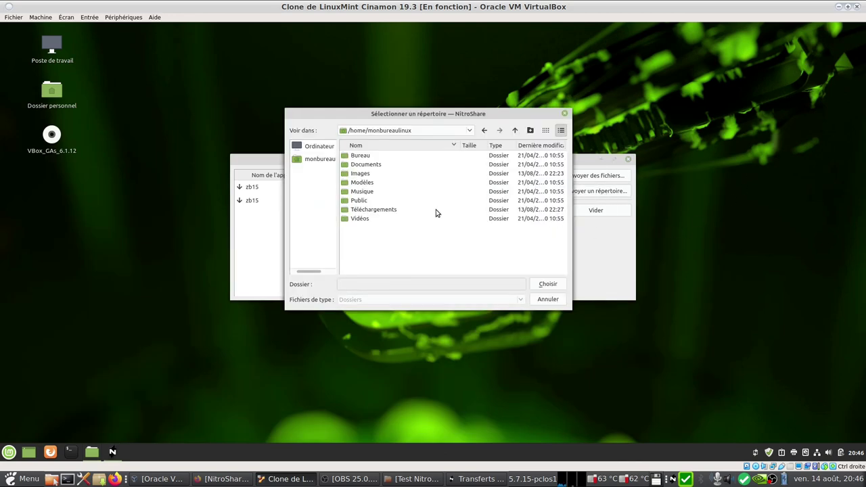
double_click(370, 211)
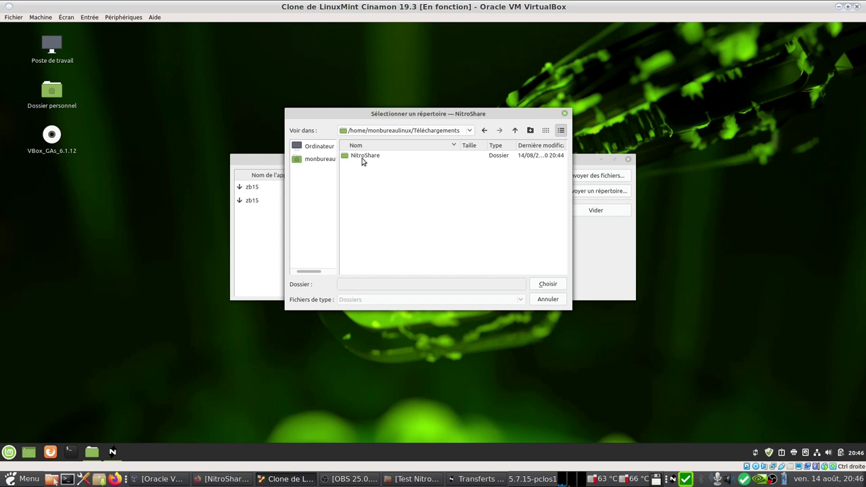
double_click(361, 157)
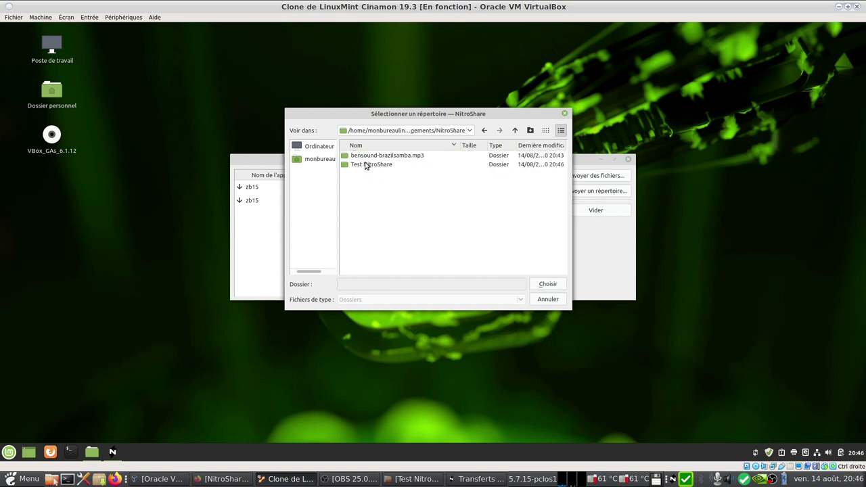
click(366, 166)
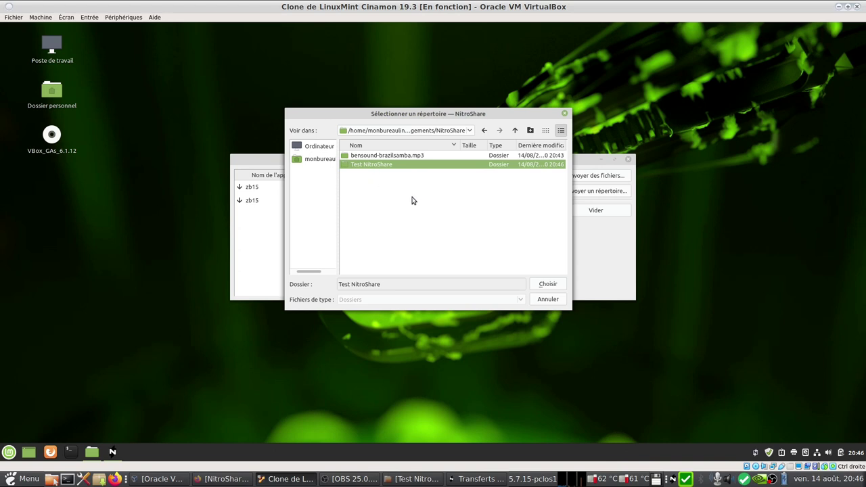
click(548, 284)
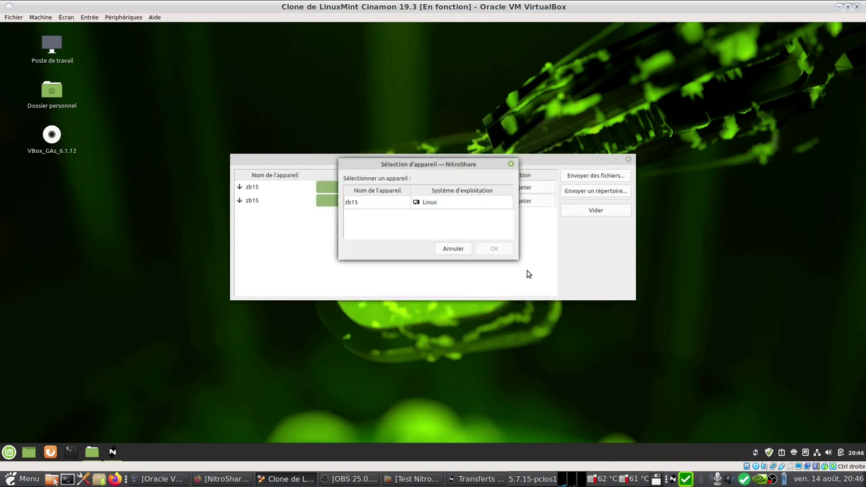
click(357, 207)
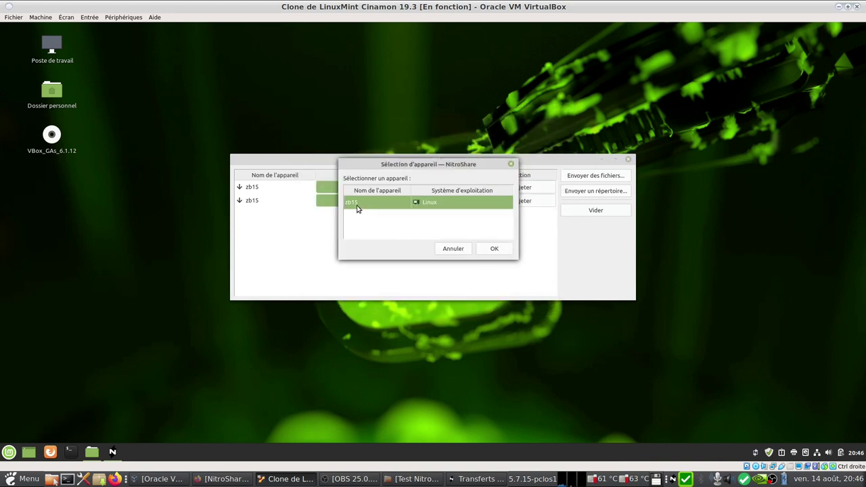
click(494, 249)
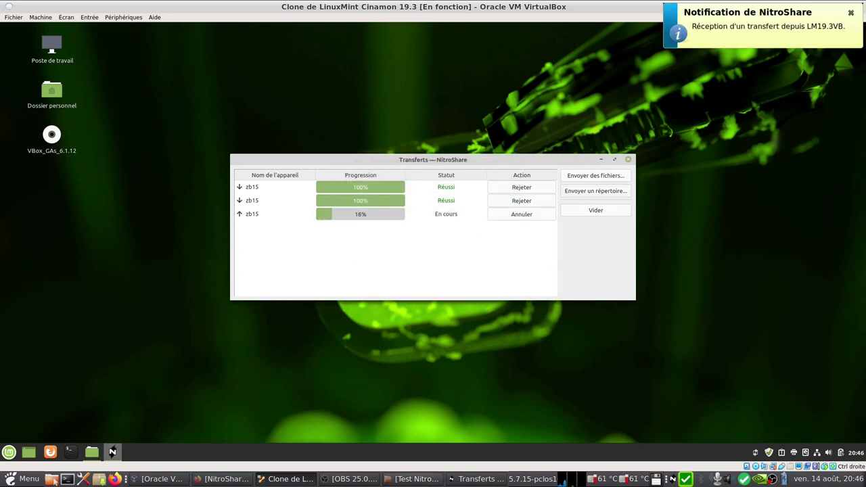
- Bring up the host's NitroShare transfers, dismiss the transfer notification and minimize the virtual machine window
click(463, 480)
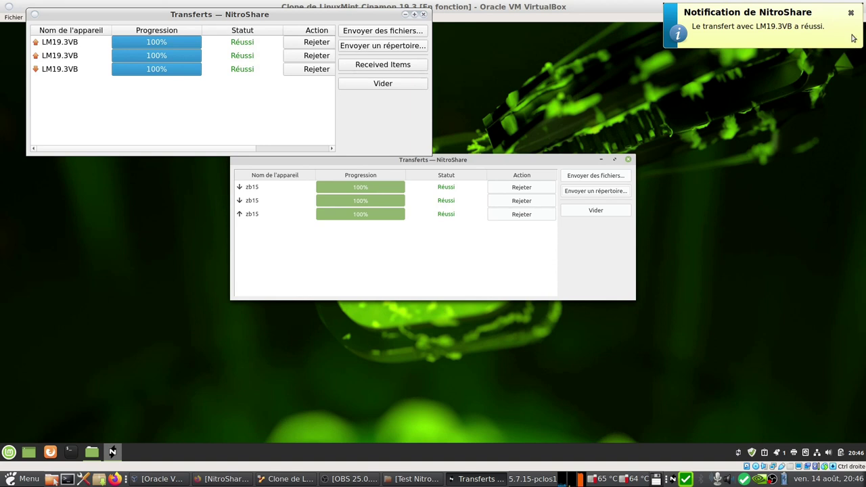
click(850, 12)
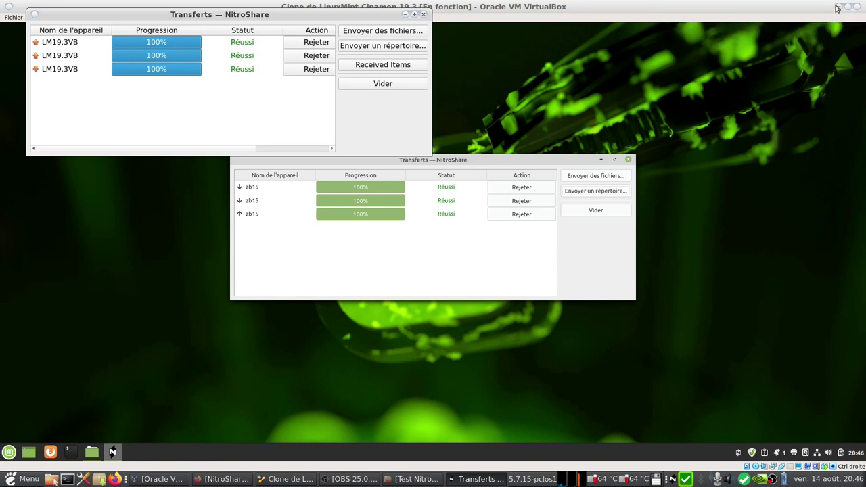
click(836, 8)
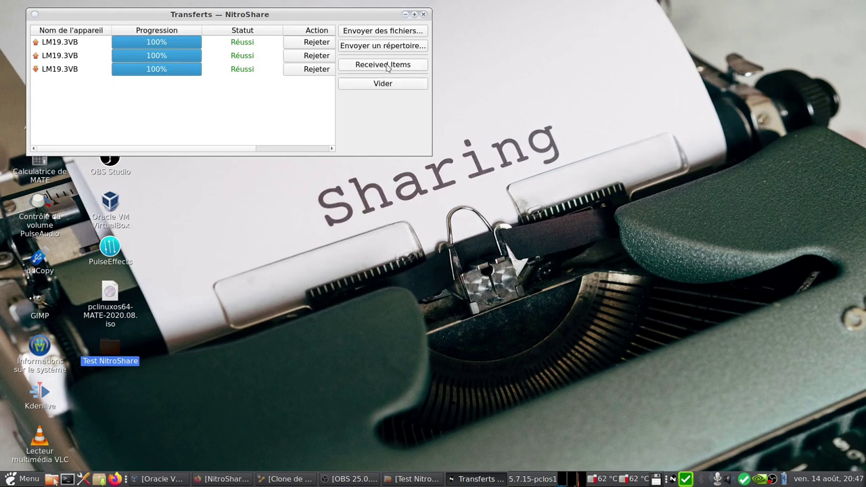
- Open the host's received items, check the contents of the Test NitroShare folder, and minimize the file manager
click(386, 68)
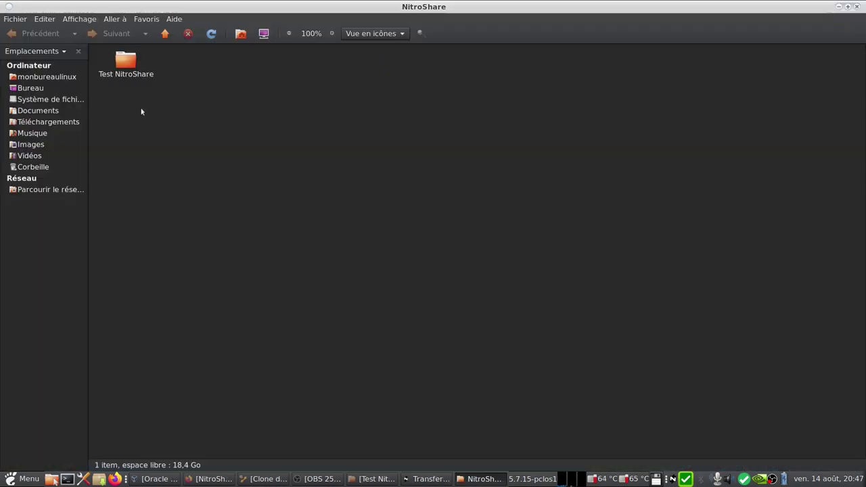
click(131, 69)
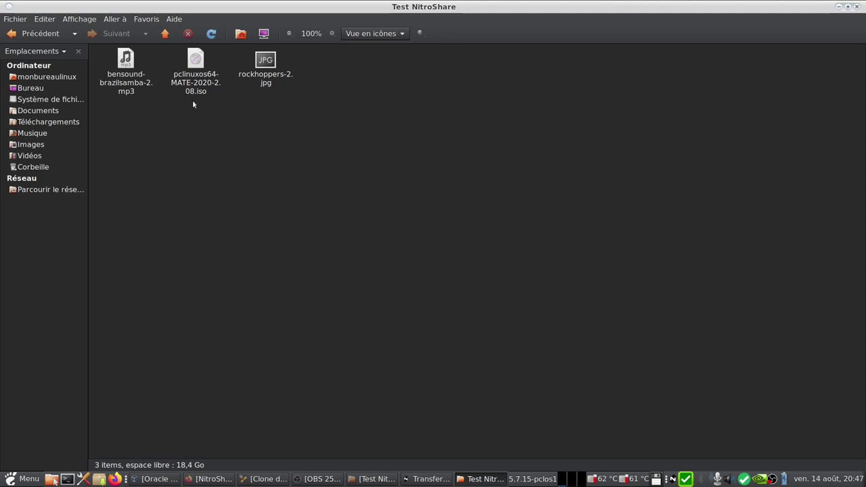
click(838, 7)
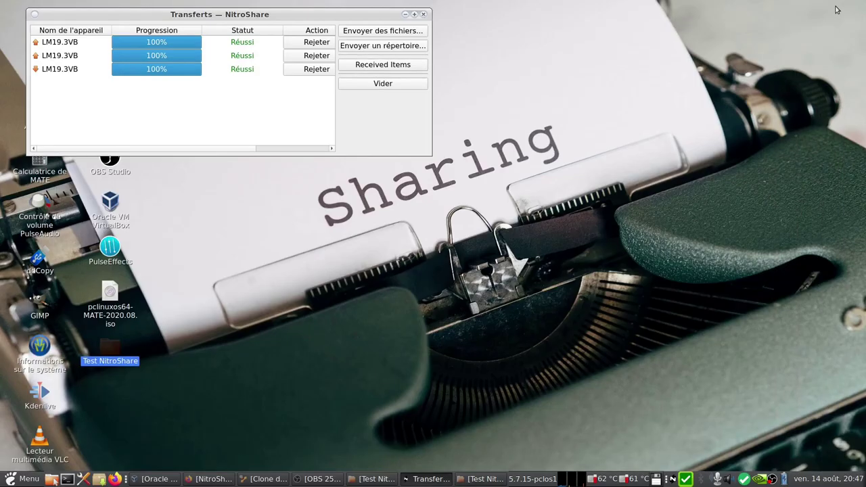
- Move the host's NitroShare transfers window toward the middle of the desktop, view it maximized, and restore its size
drag(340, 14, 504, 76)
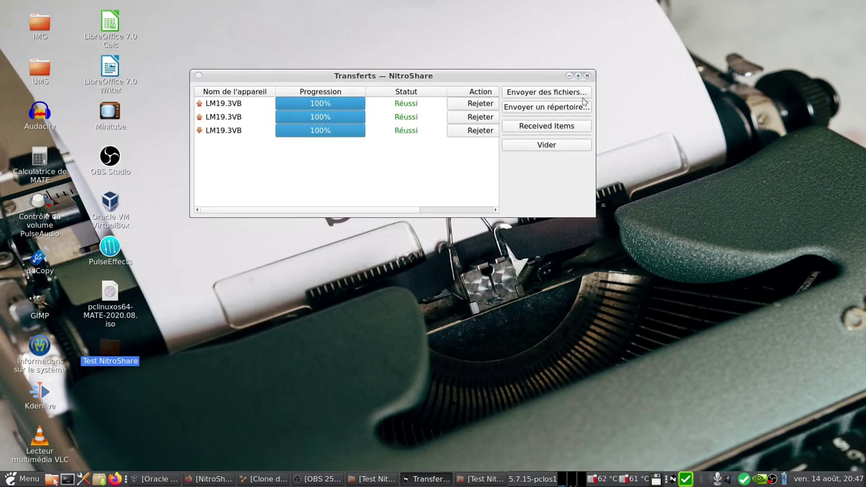
click(578, 77)
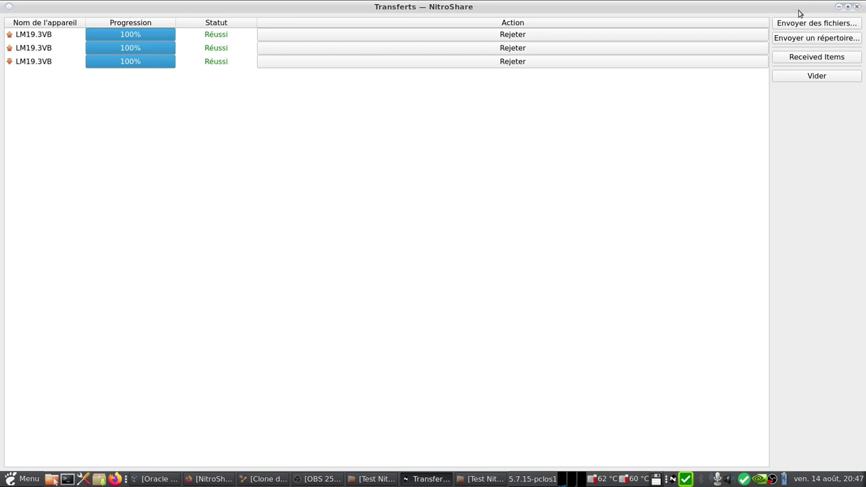
click(847, 8)
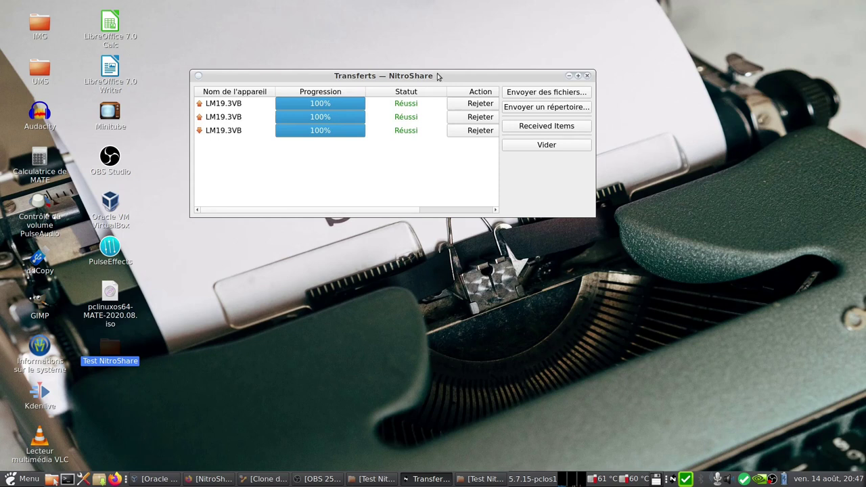
- Look across the columns of the host's NitroShare transfer list, and clear the completed transfers from it
click(387, 211)
scroll(401, 211, right, 1)
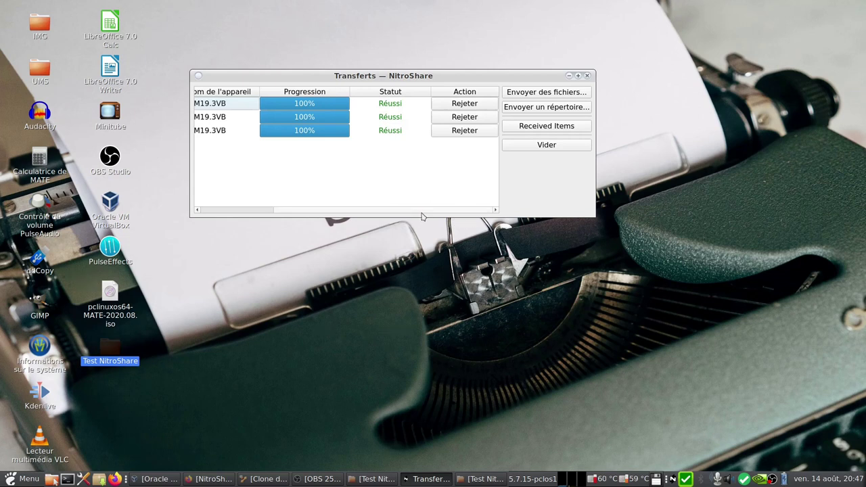
scroll(410, 207, left, 1)
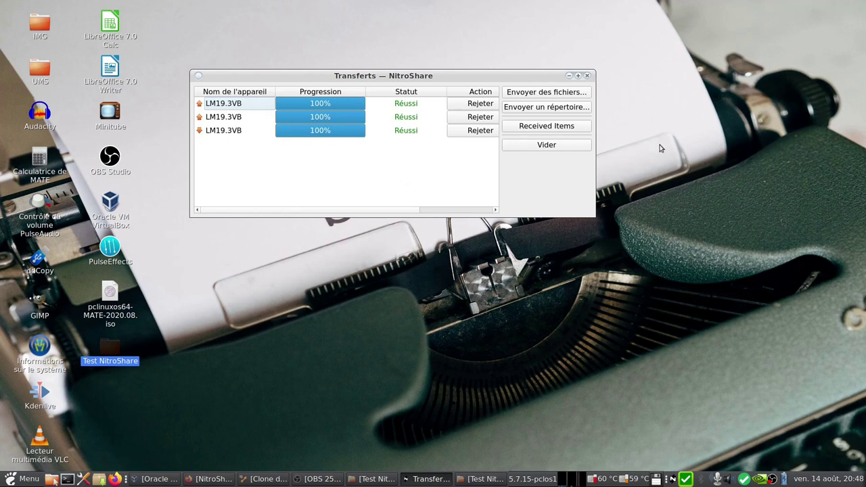
click(532, 151)
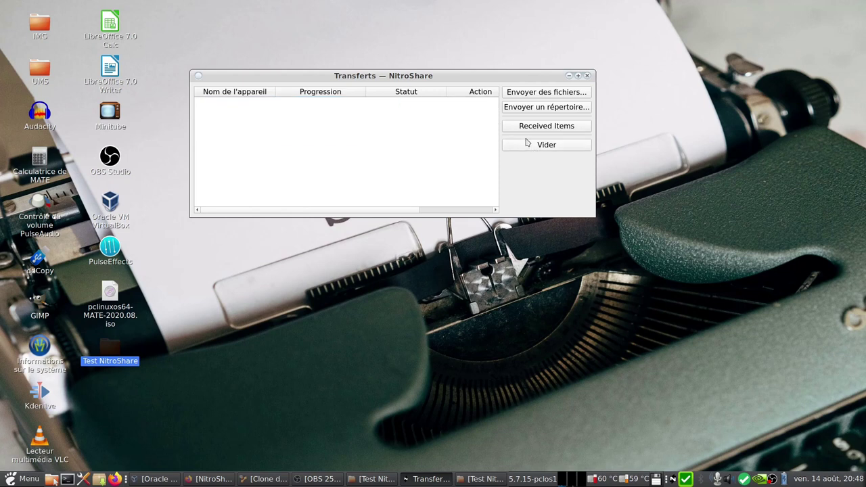